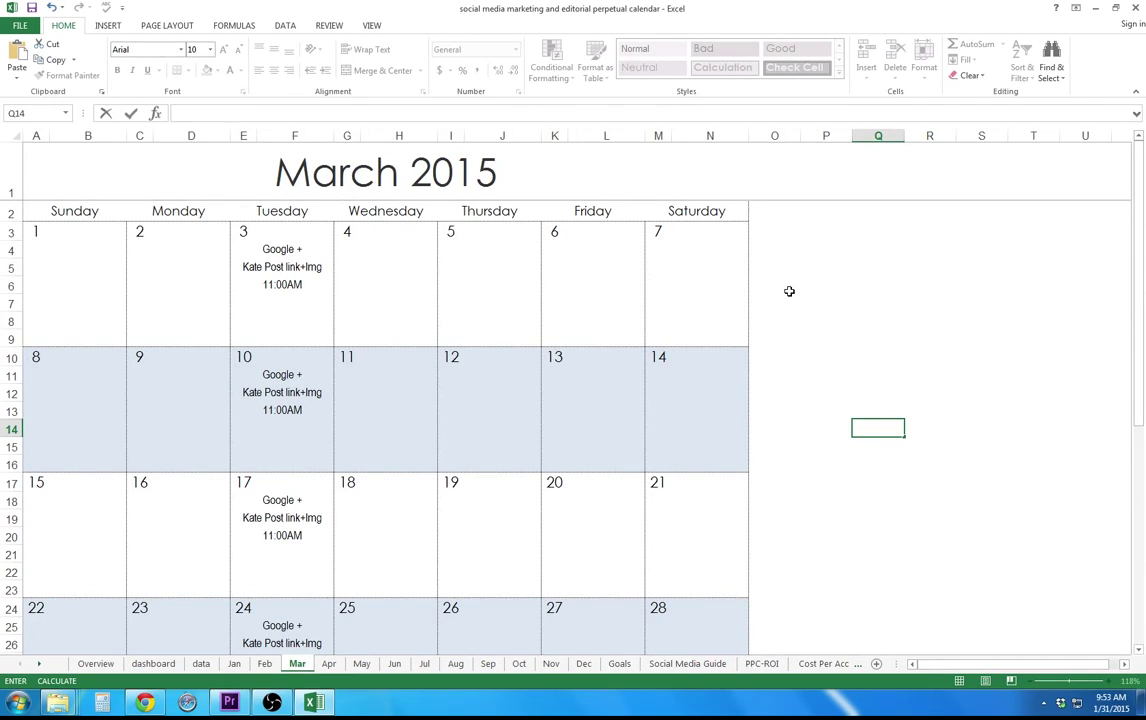
pyautogui.click(789, 290)
pyautogui.click(788, 214)
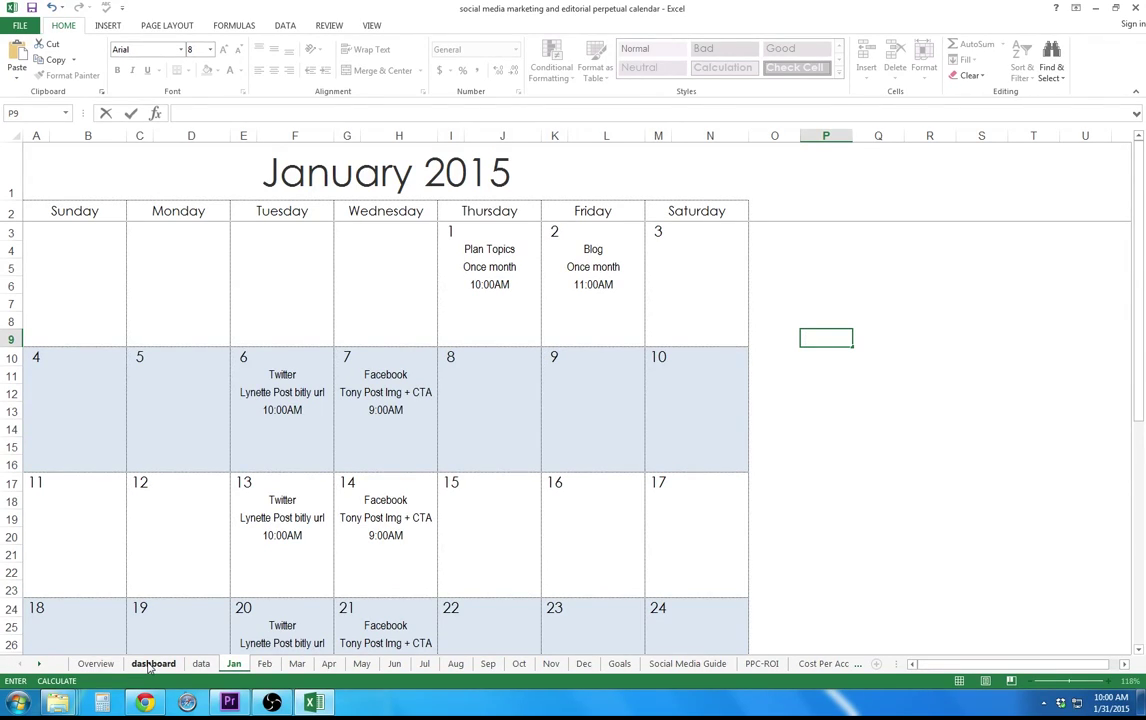
# - Set the Choose Year value on the dashboard sheet to 2016 and show the February calendar
pyautogui.click(152, 664)
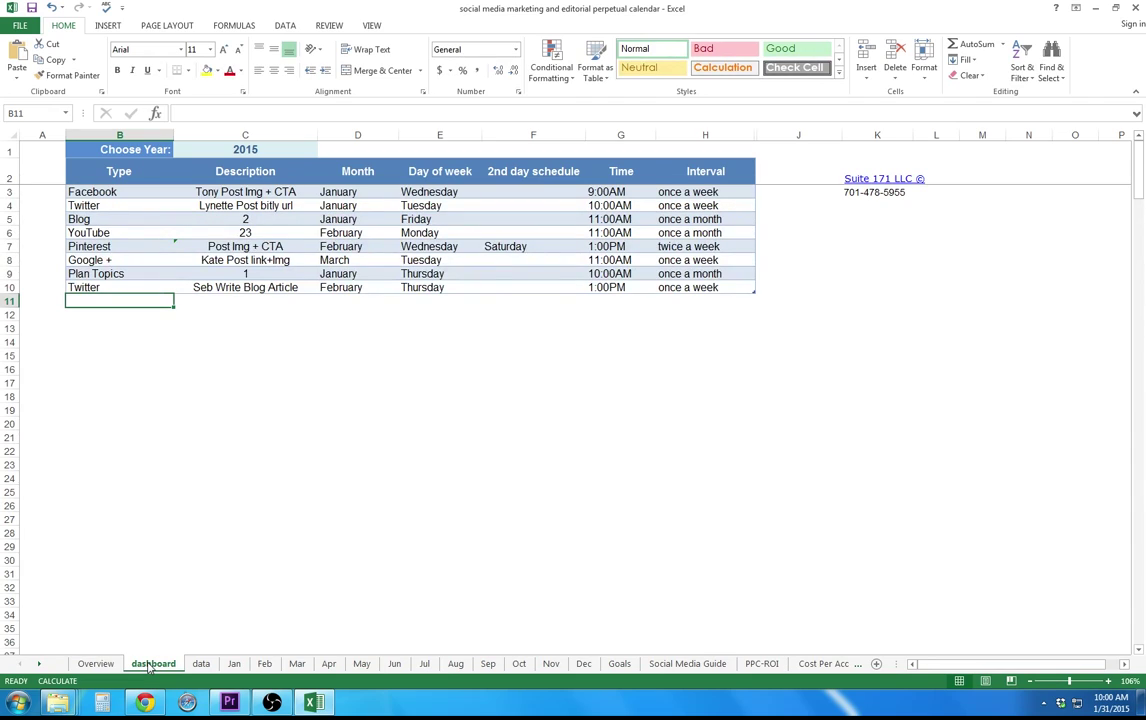
pyautogui.click(245, 355)
pyautogui.write('=')
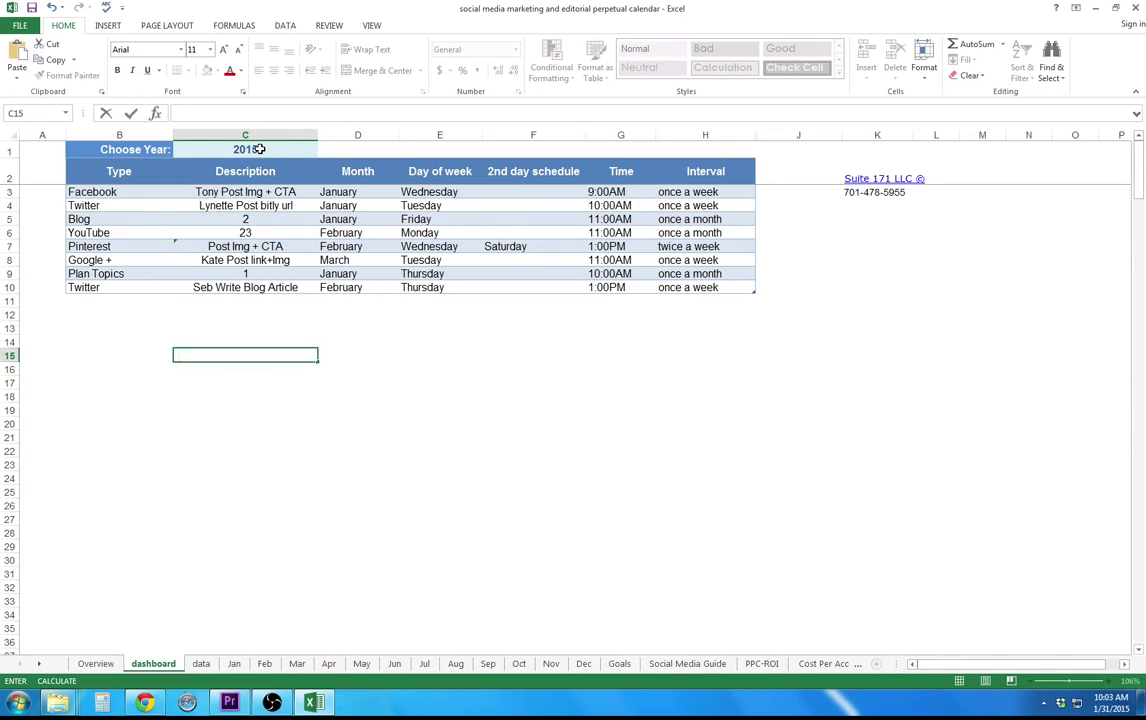
pyautogui.click(262, 149)
pyautogui.doubleClick(262, 149)
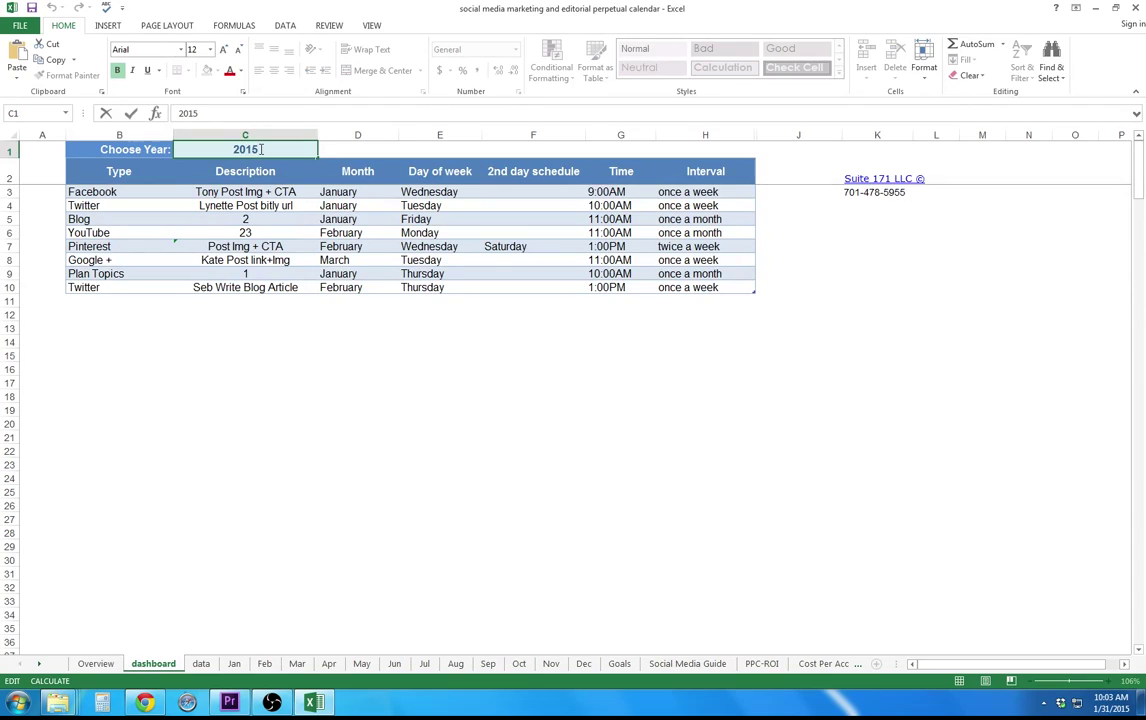
pyautogui.press('BackSpace')
pyautogui.write('6')
pyautogui.click(286, 356)
pyautogui.click(264, 664)
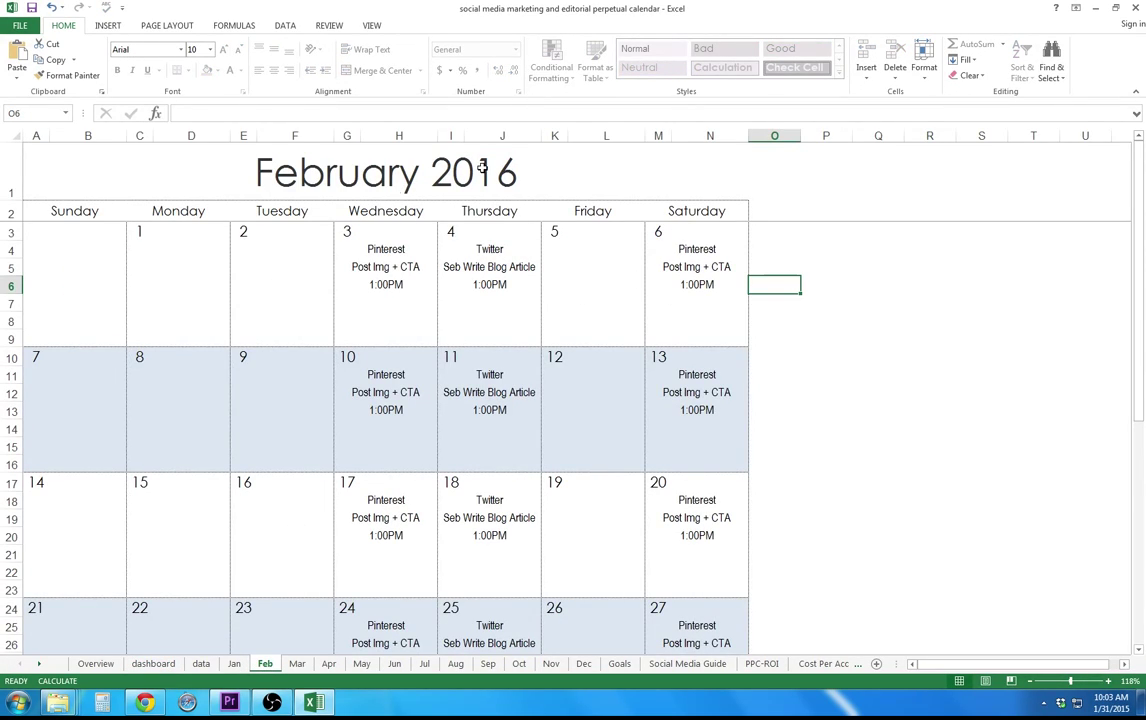
# - Go back to the dashboard sheet and set the Choose Year value to 2017
pyautogui.click(154, 664)
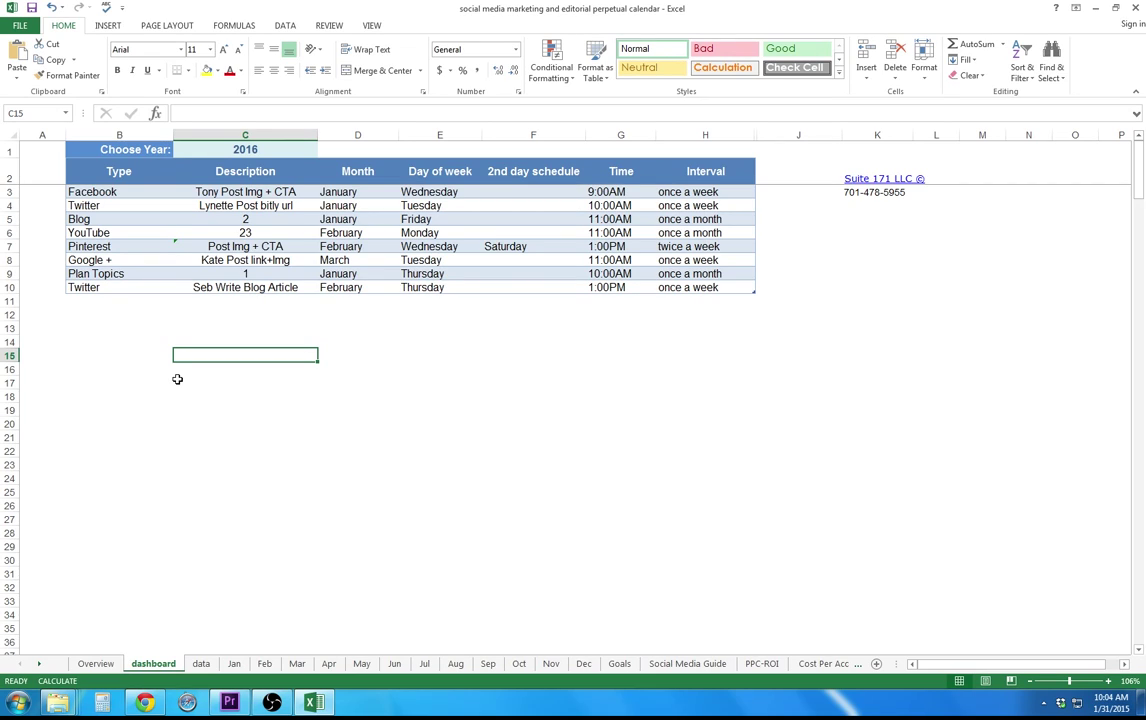
pyautogui.click(258, 149)
pyautogui.doubleClick(258, 149)
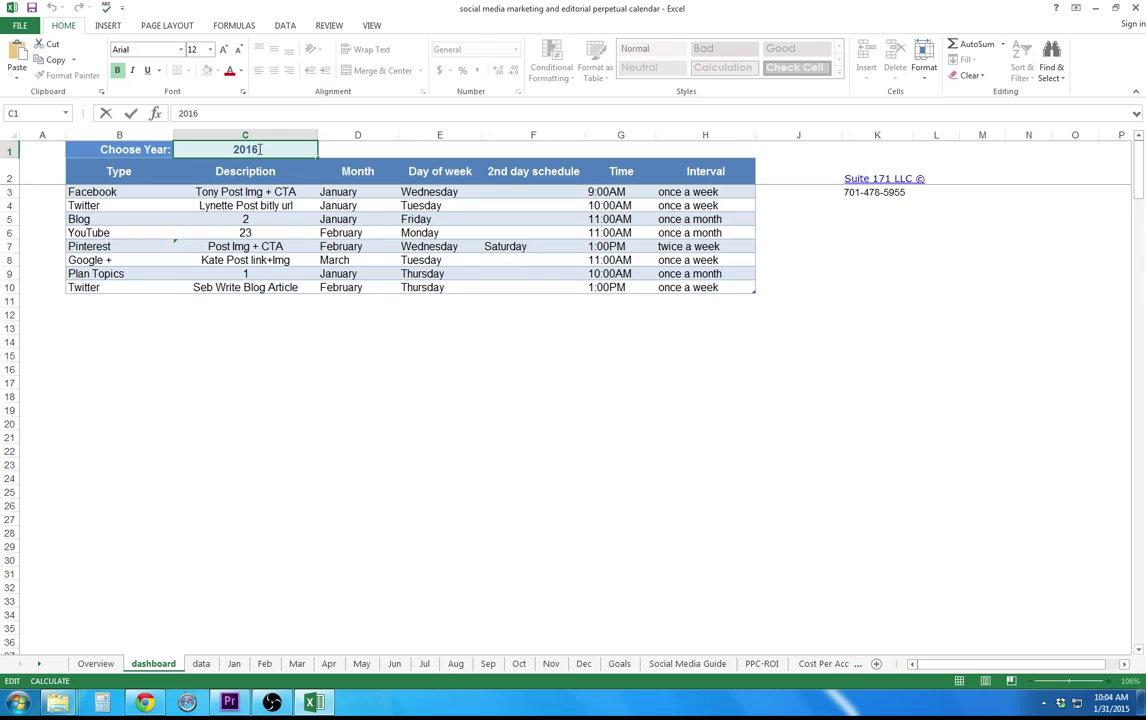
pyautogui.press('BackSpace')
pyautogui.write('7')
pyautogui.click(223, 380)
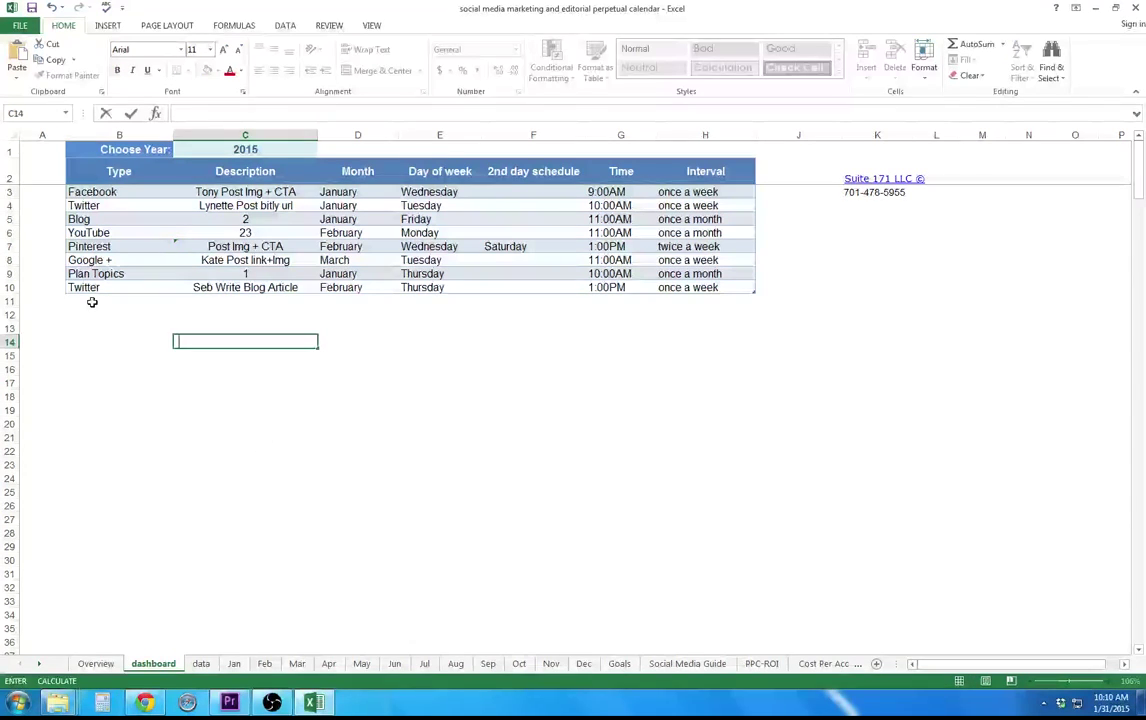
# - Insert a cell in the Type column directly below the schedule's last row and set its type to Blog
pyautogui.click(97, 300)
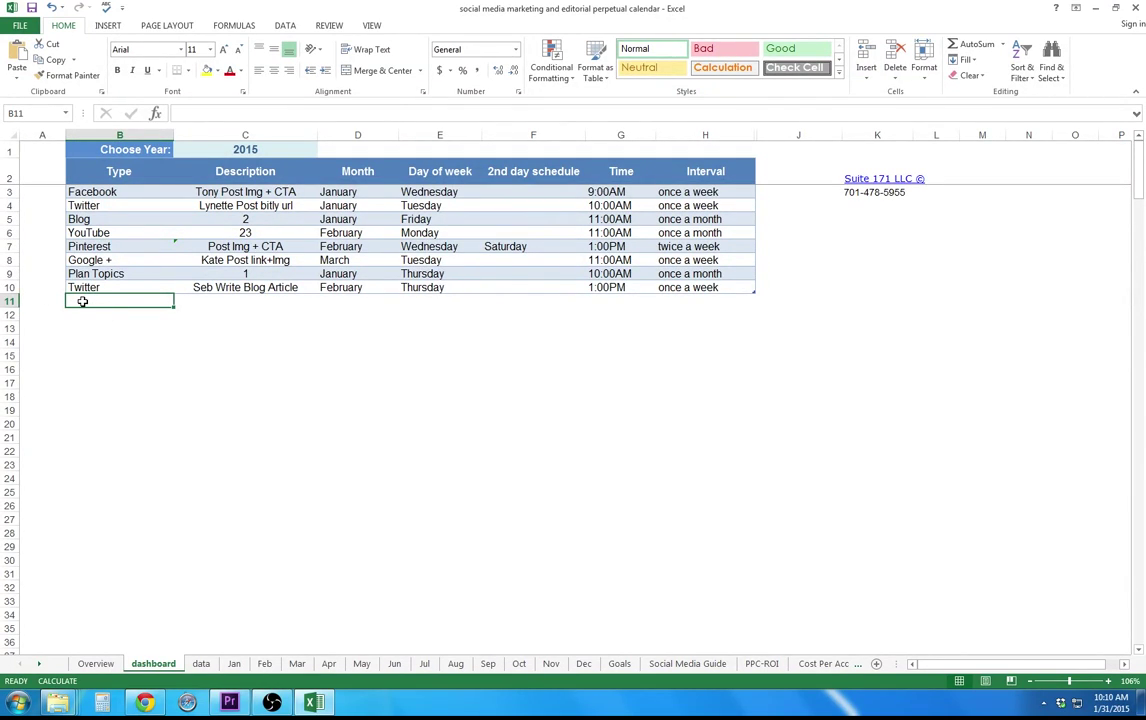
pyautogui.rightClick(82, 301)
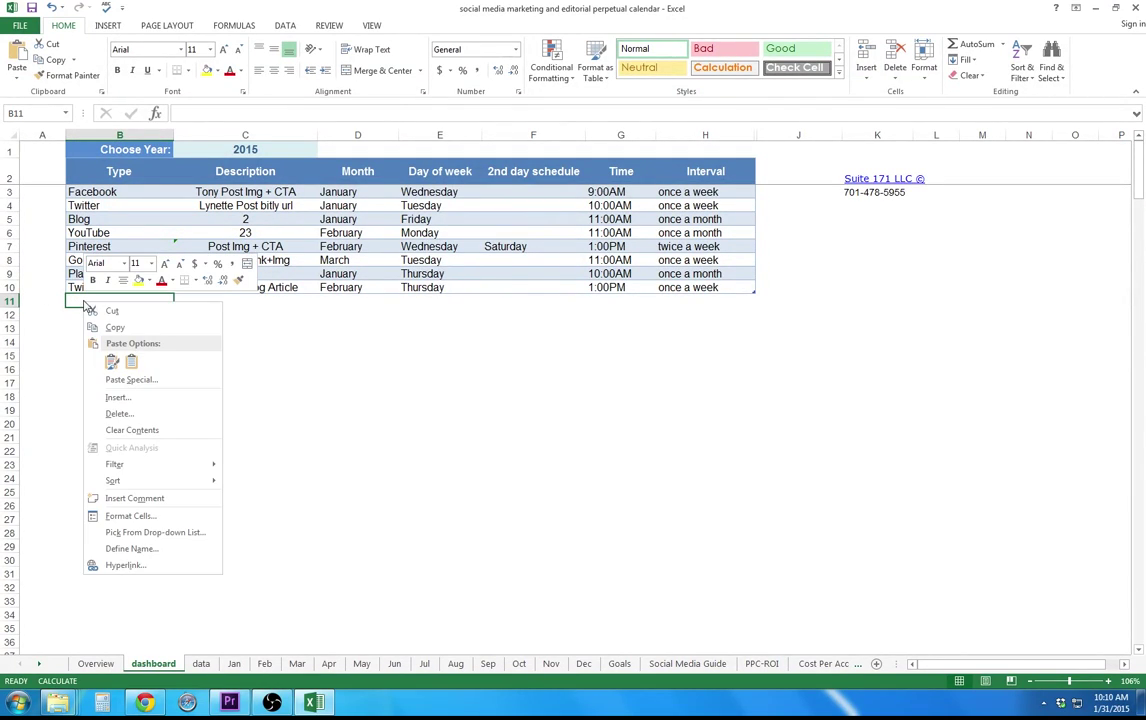
pyautogui.click(118, 400)
pyautogui.click(89, 433)
pyautogui.click(179, 303)
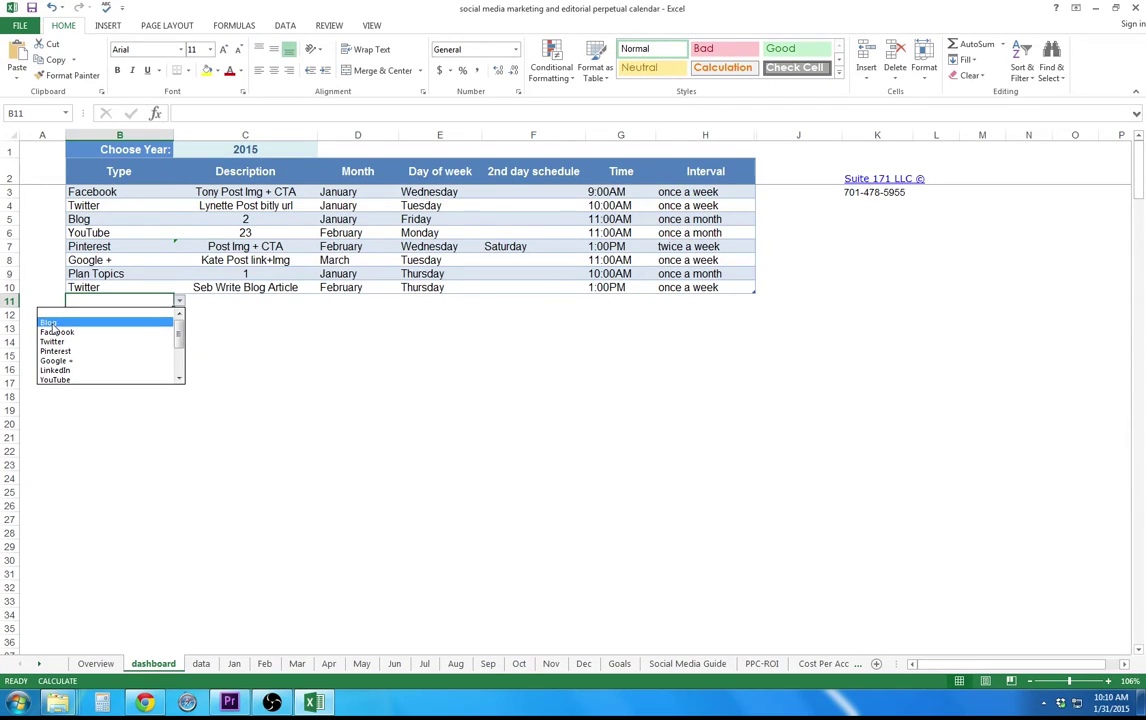
pyautogui.click(50, 323)
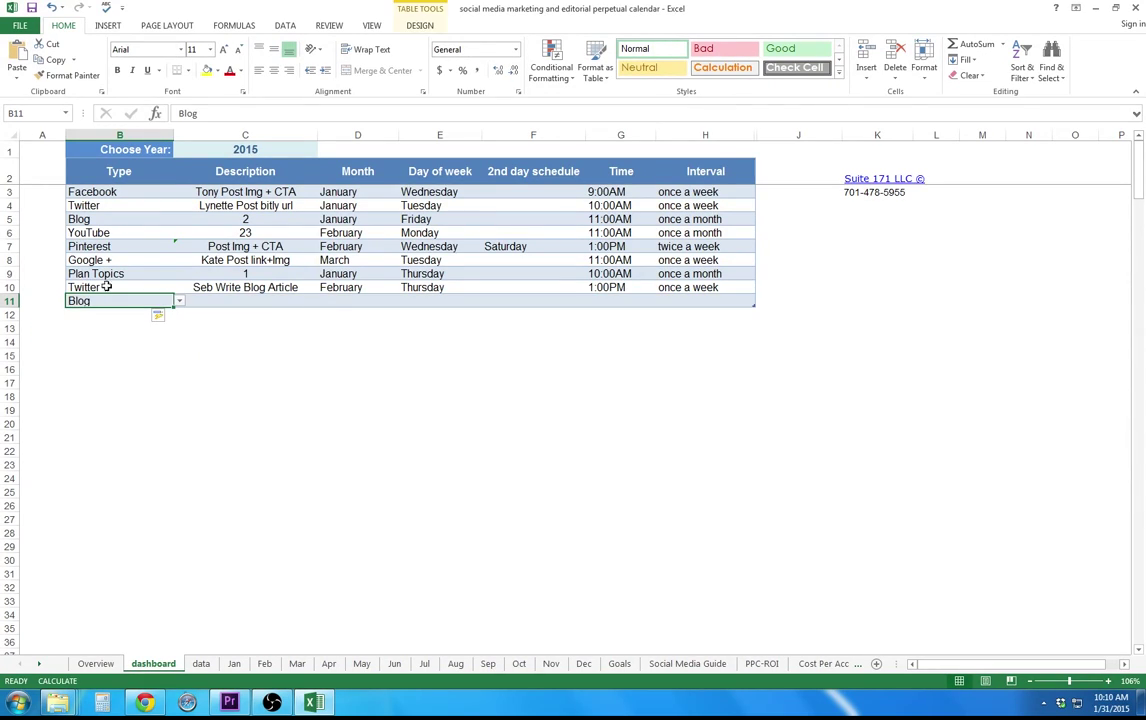
# - Set the new Blog row's interval to once a week and its description to the Write Blog Article entry
pyautogui.click(723, 301)
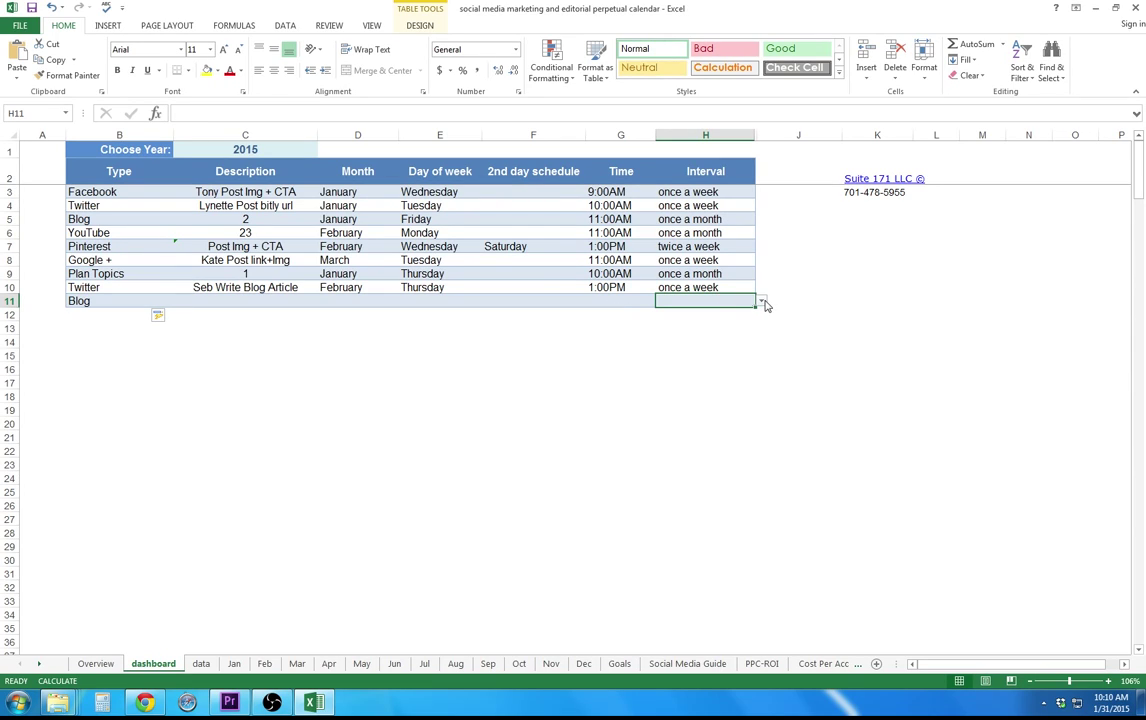
pyautogui.click(761, 301)
pyautogui.click(654, 324)
pyautogui.click(358, 301)
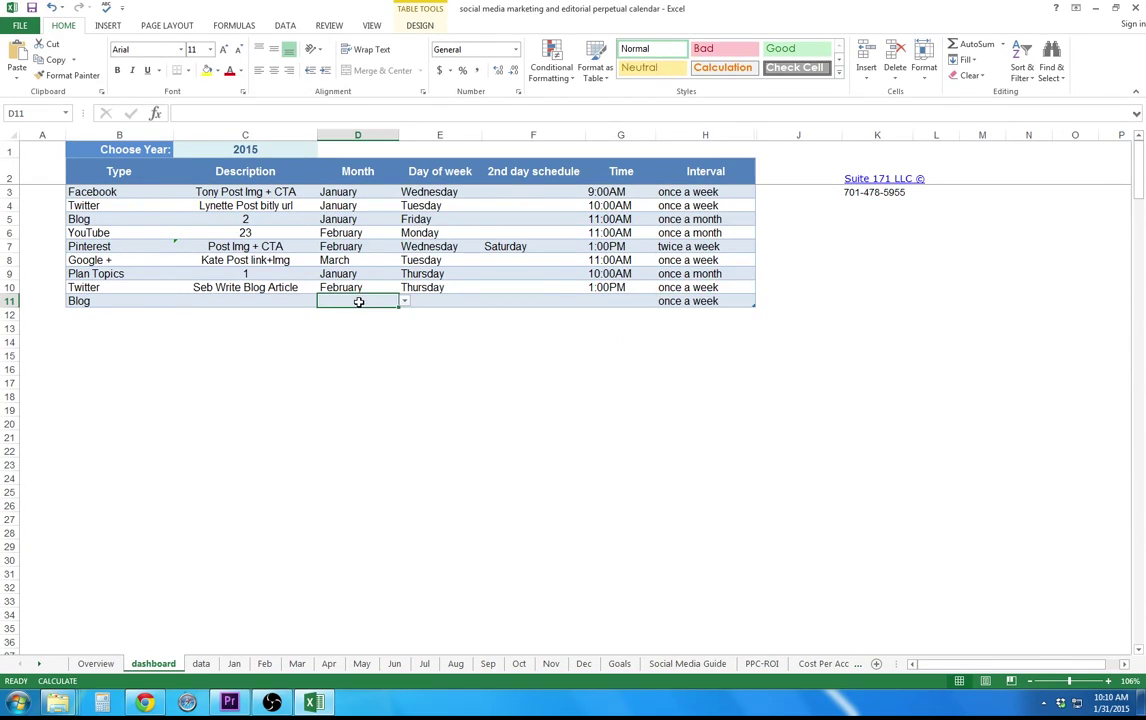
pyautogui.click(262, 301)
pyautogui.click(323, 301)
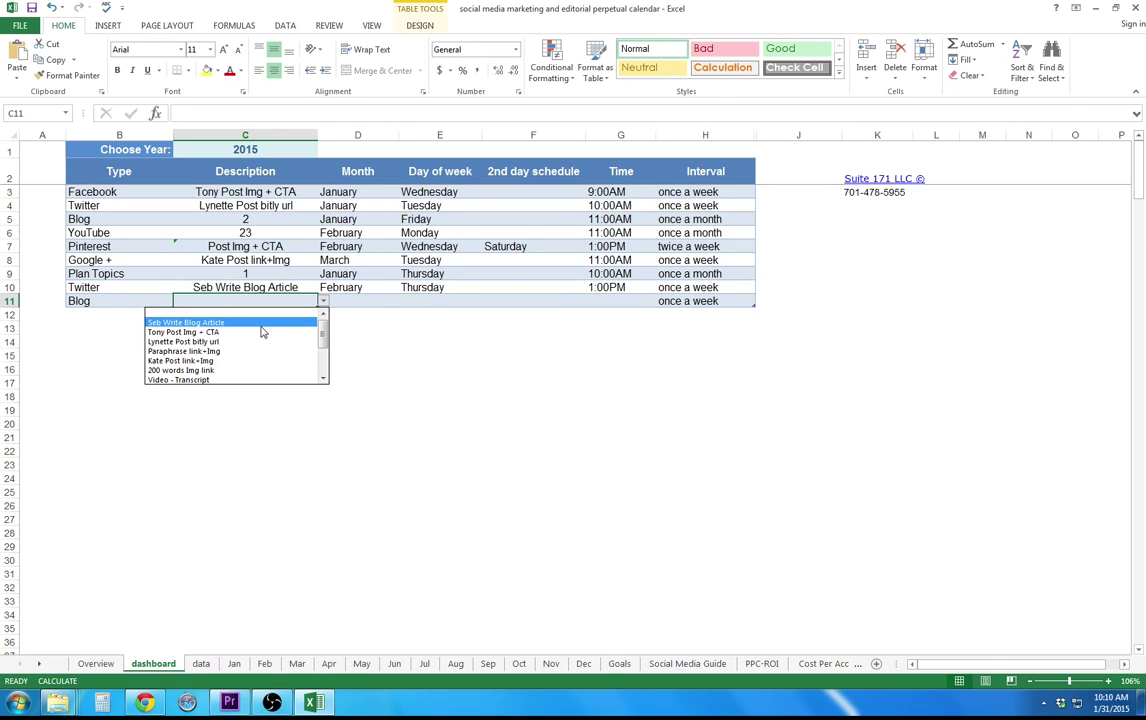
pyautogui.click(207, 323)
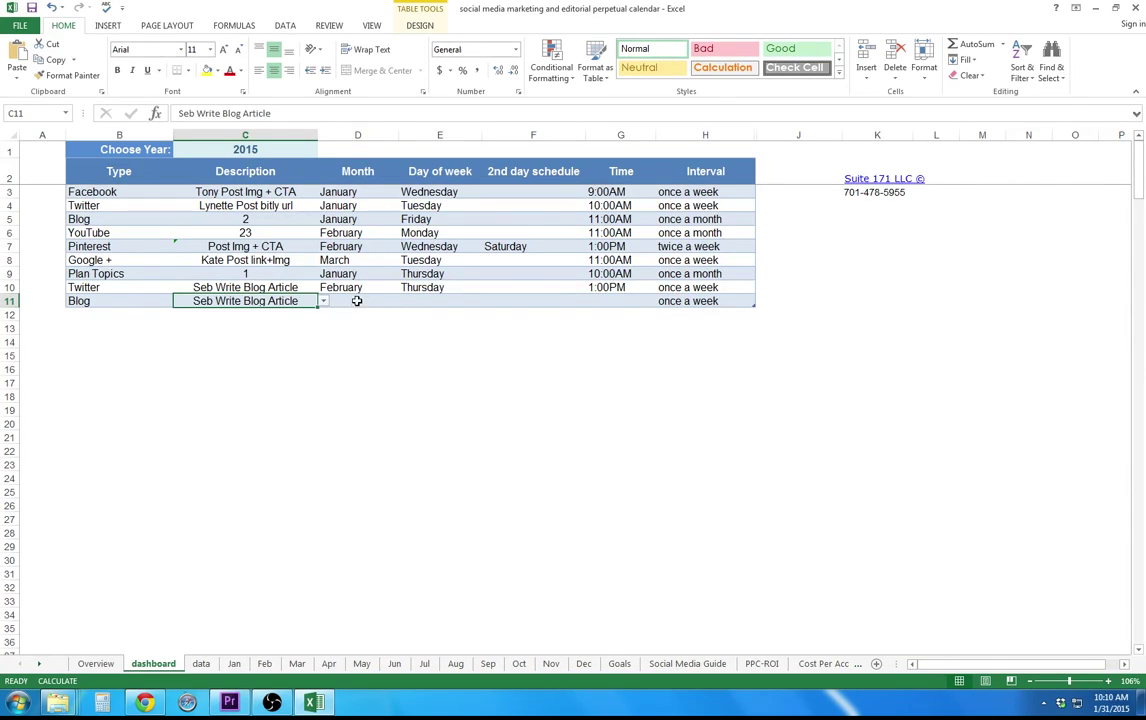
# - Set the new Blog row's month to March and its day of week to Friday
pyautogui.click(358, 301)
pyautogui.click(404, 302)
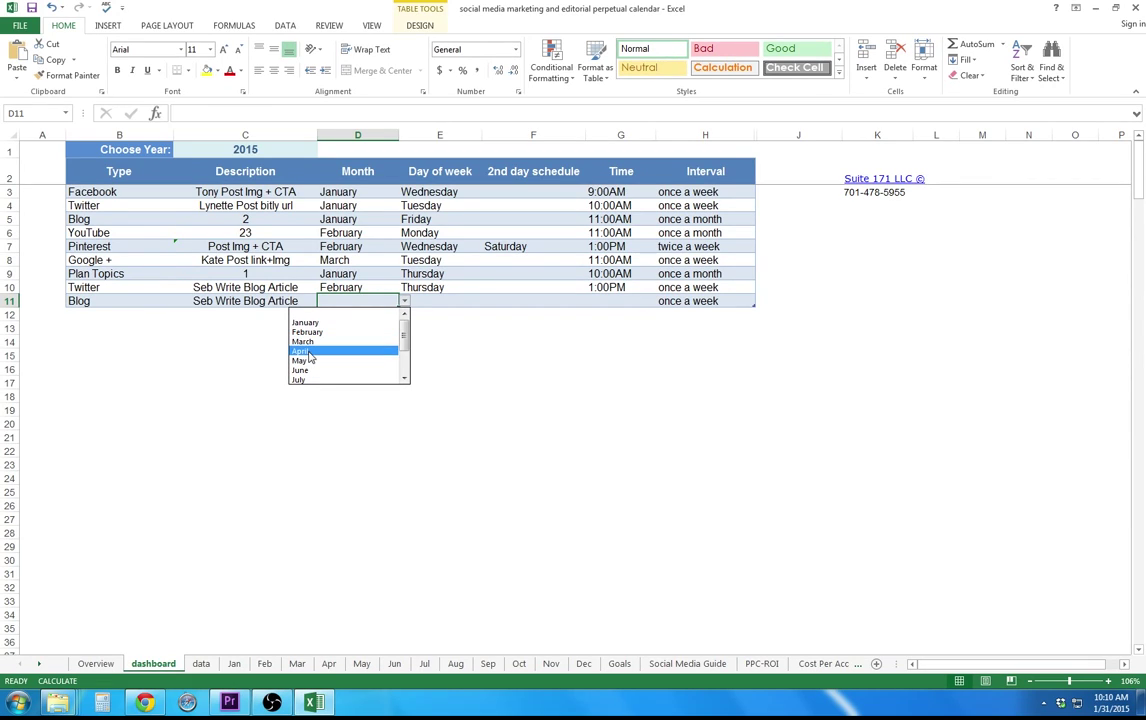
pyautogui.click(303, 342)
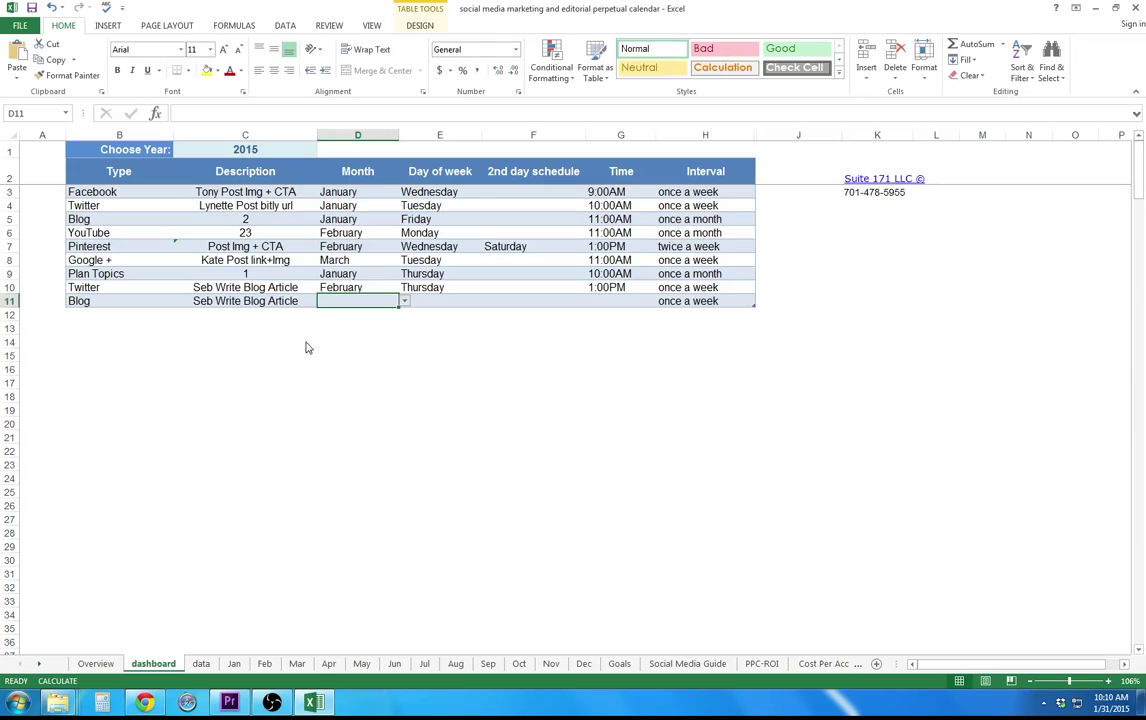
pyautogui.click(450, 300)
pyautogui.click(488, 302)
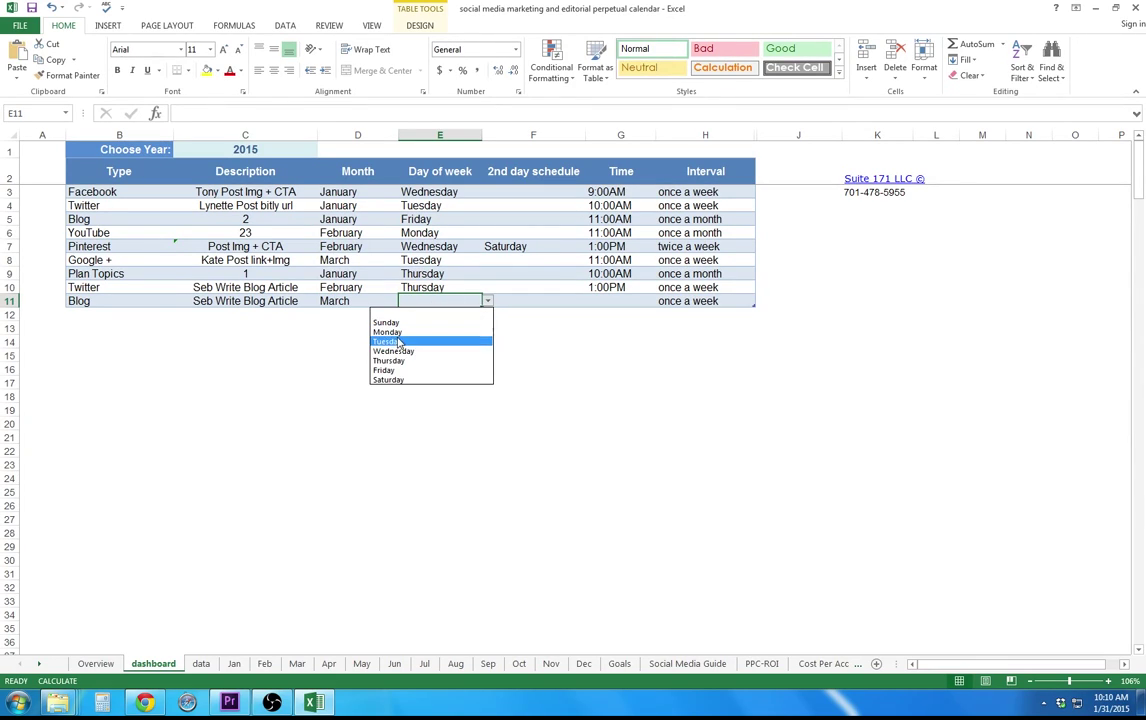
pyautogui.click(389, 371)
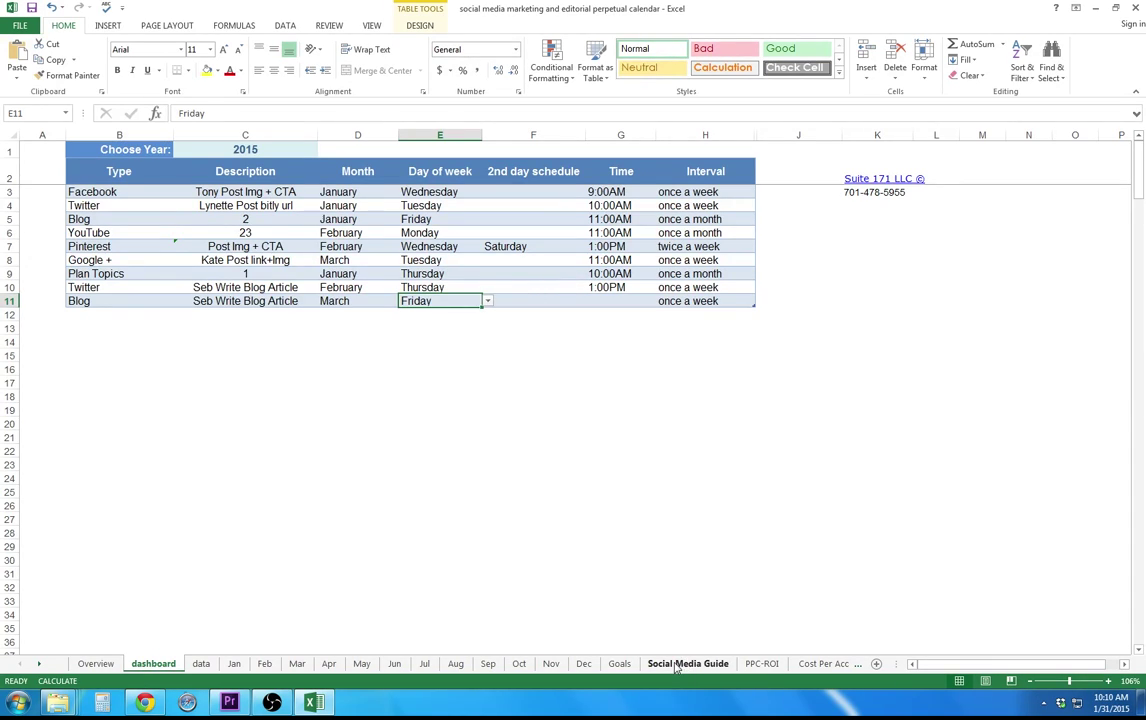
# - Set the new Blog row's time to 11:00AM and show the March calendar
pyautogui.click(614, 300)
pyautogui.click(661, 301)
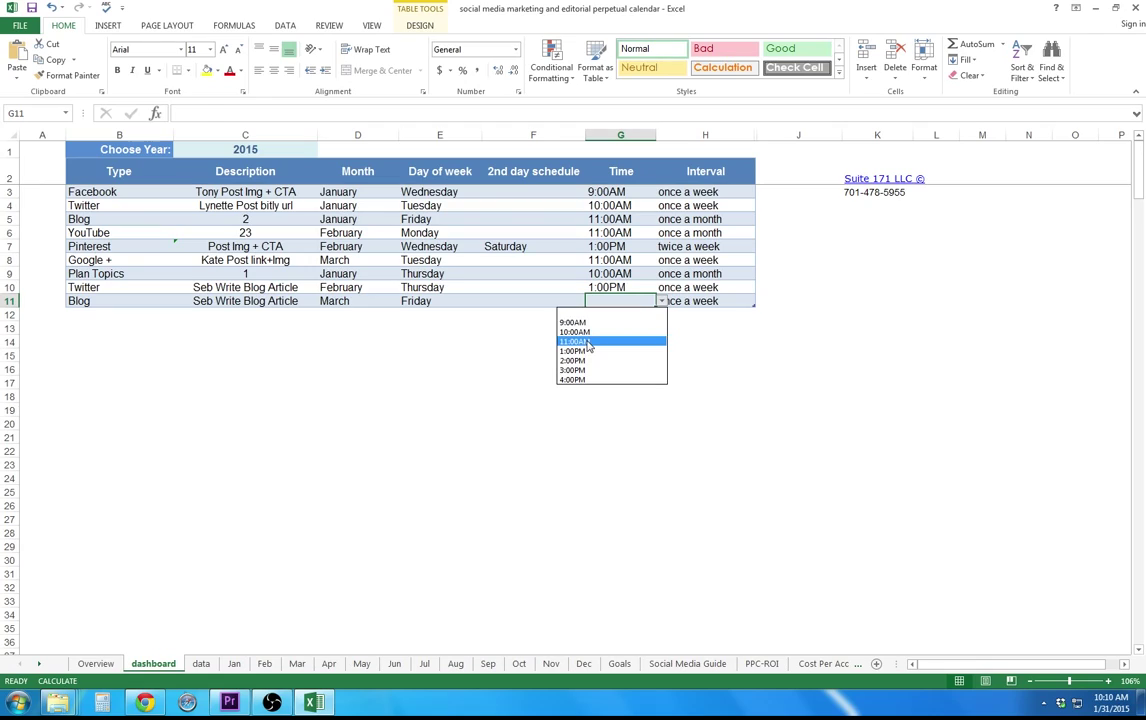
pyautogui.click(588, 343)
pyautogui.click(621, 343)
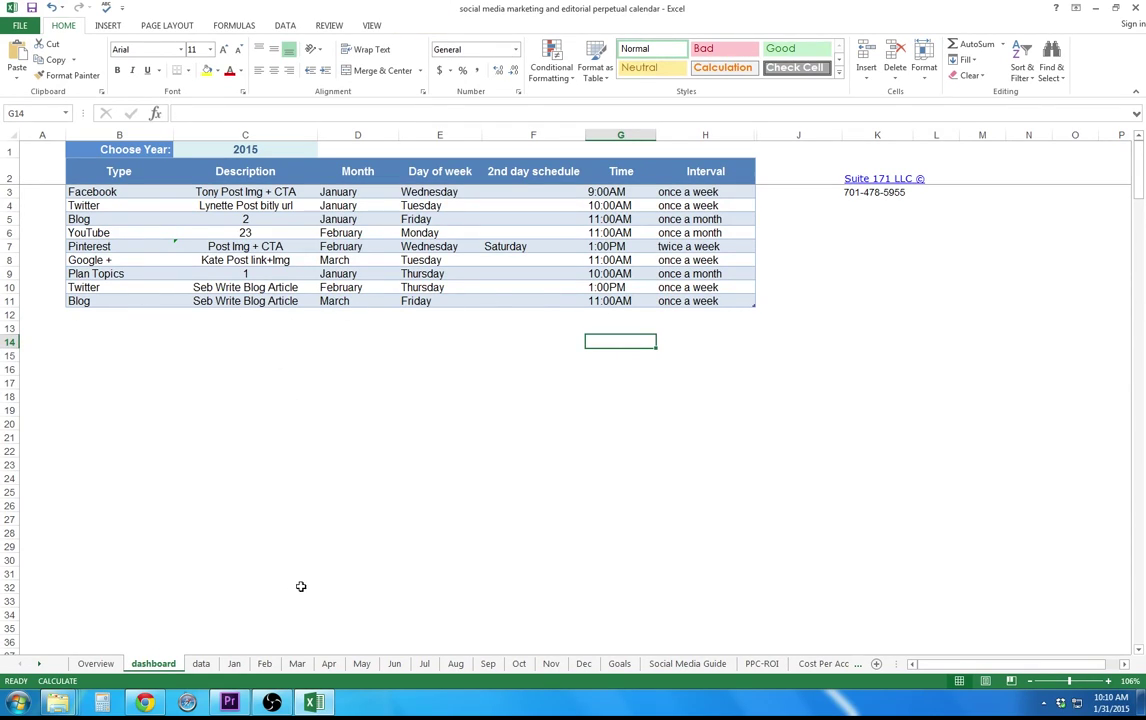
pyautogui.click(298, 663)
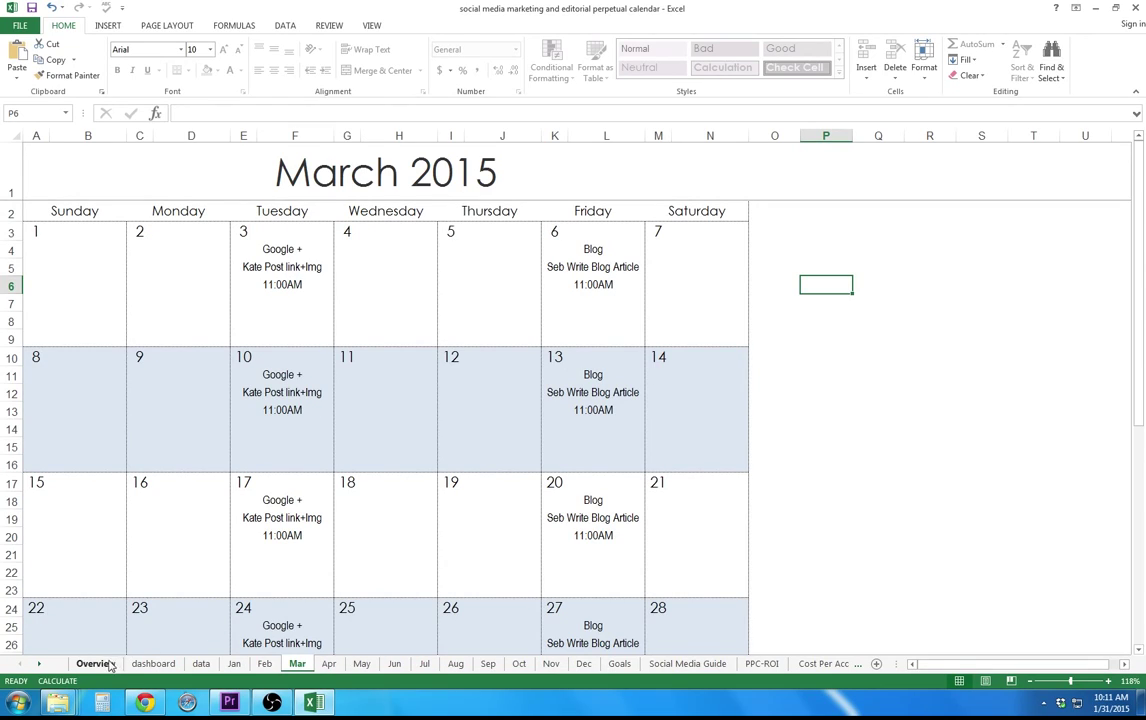
# - On the dashboard sheet, insert a cell below the new Blog row in the Type column and set its type to Design Creatives
pyautogui.click(150, 666)
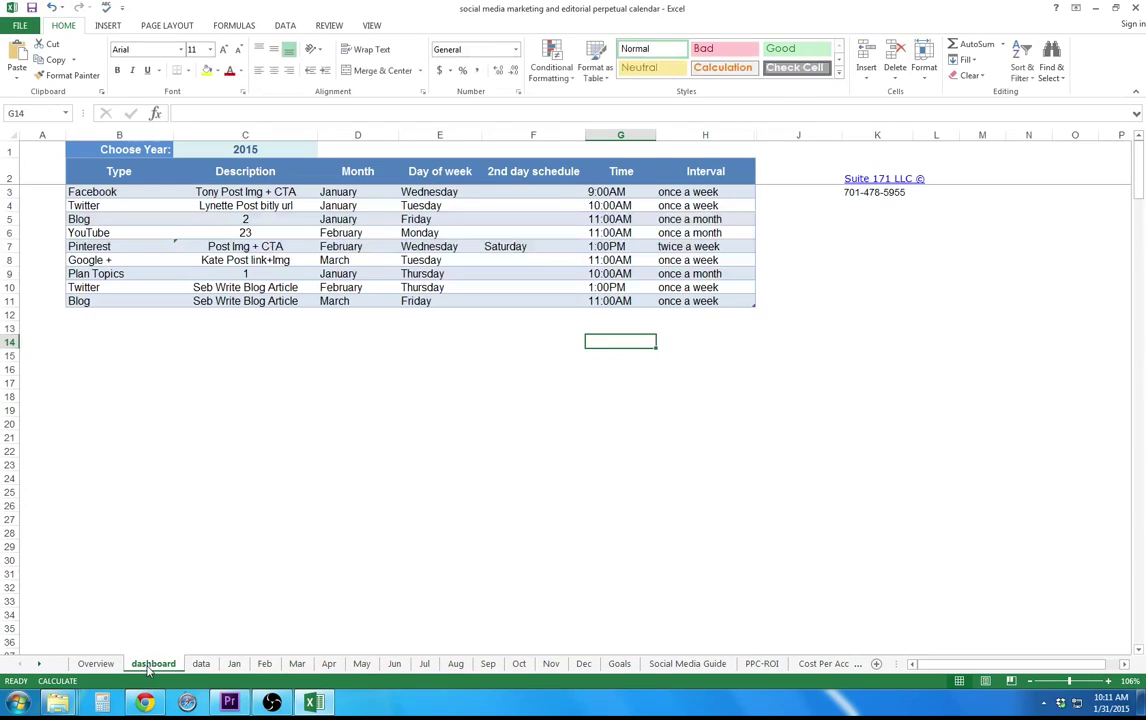
pyautogui.rightClick(80, 316)
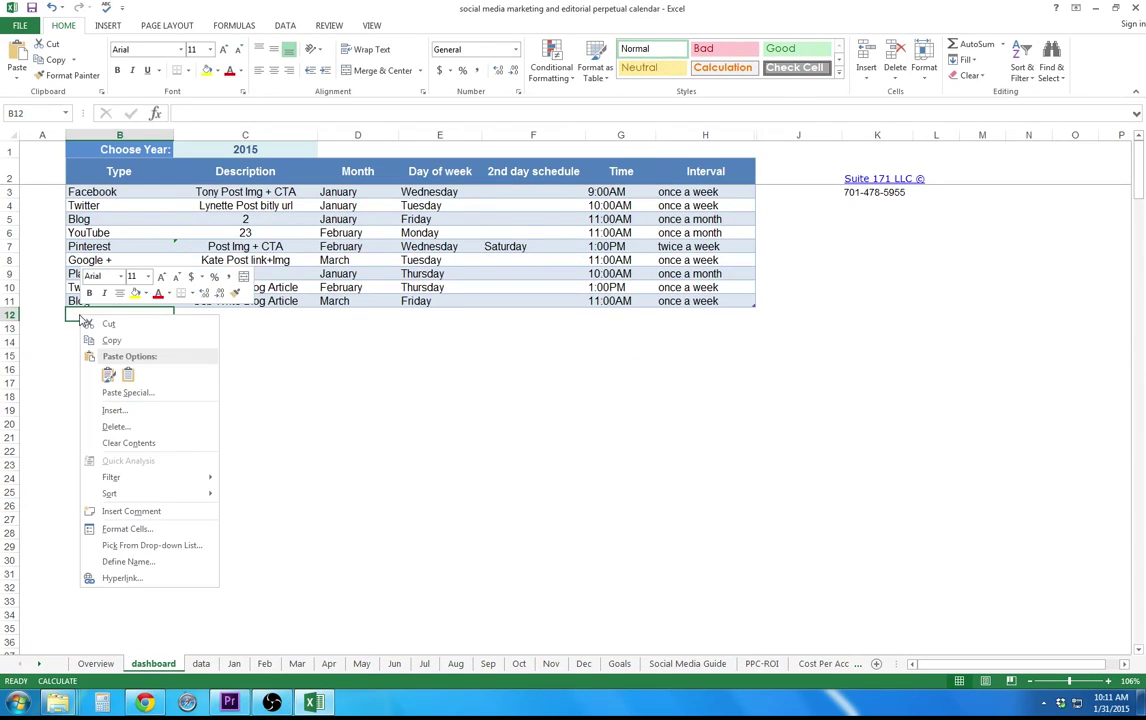
pyautogui.click(120, 415)
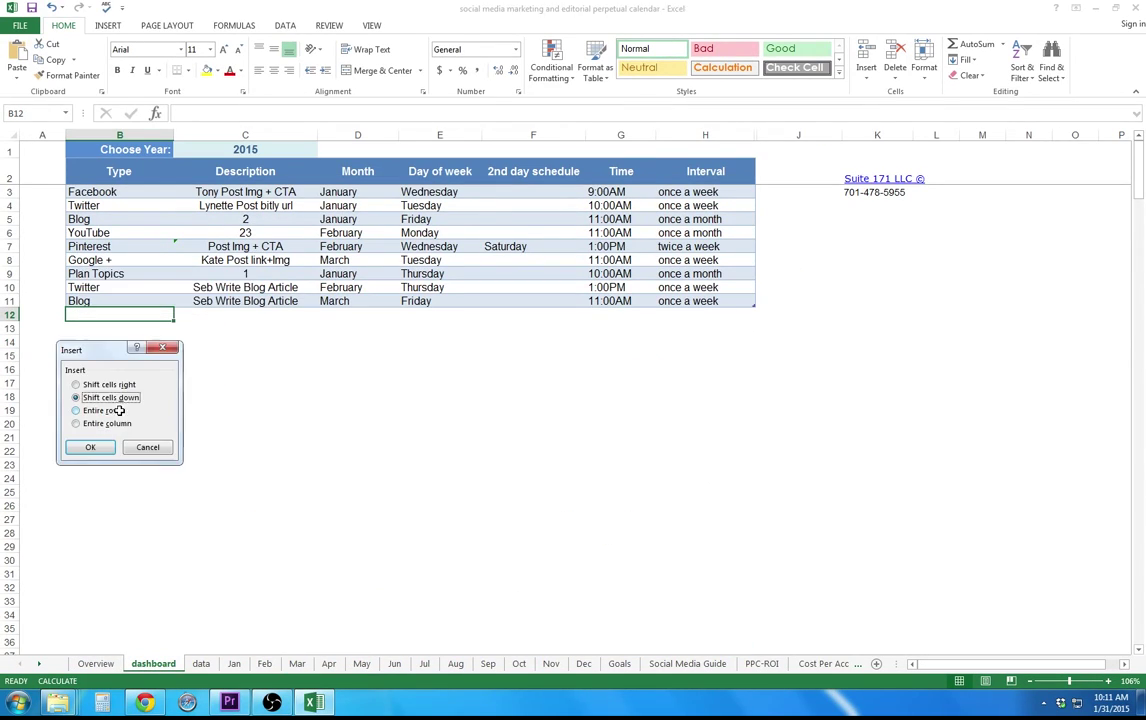
pyautogui.click(89, 448)
pyautogui.click(179, 315)
pyautogui.scroll(-1, 191, 394)
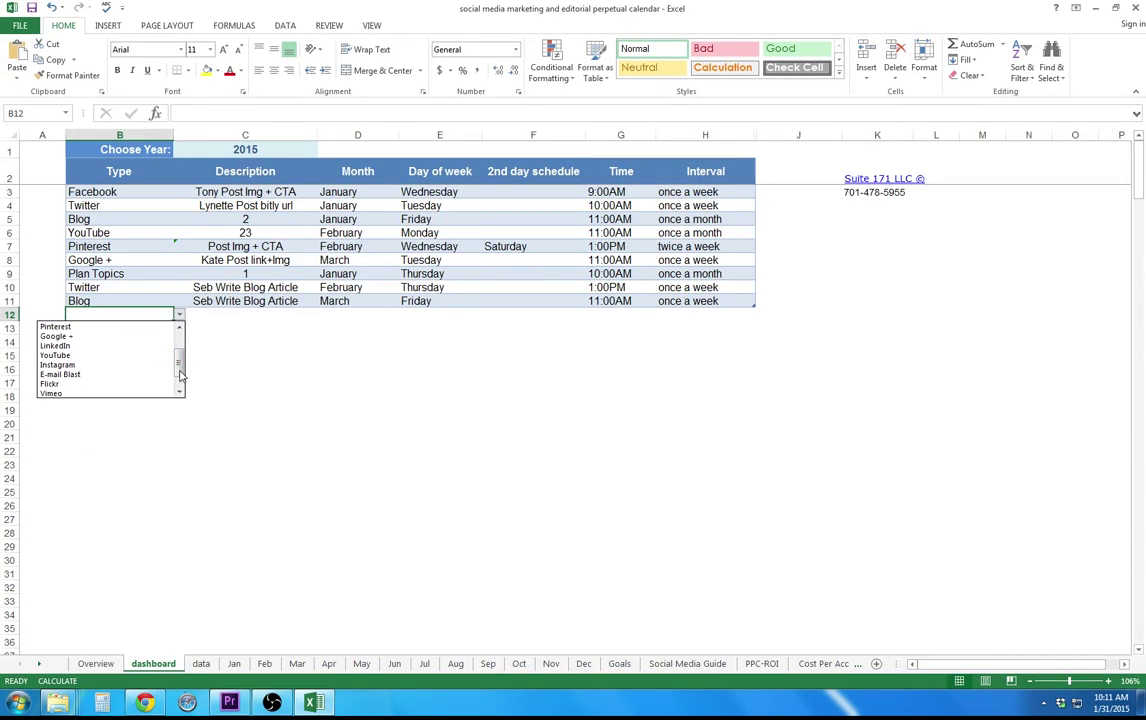
pyautogui.scroll(-2, 181, 380)
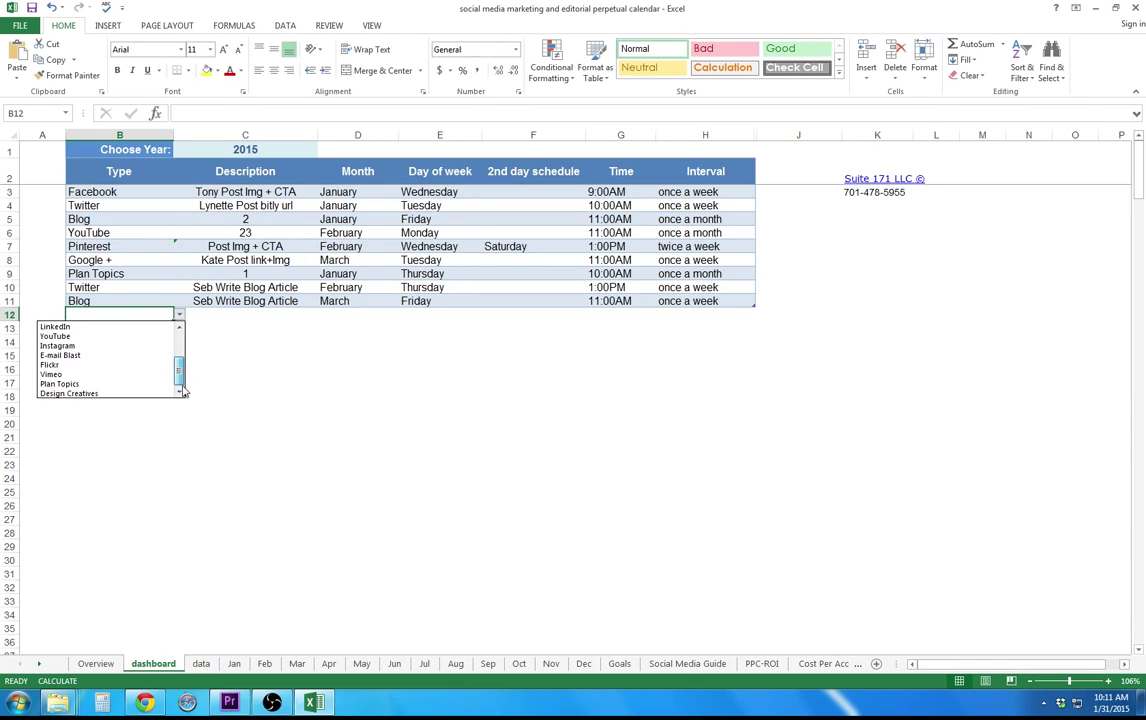
pyautogui.click(100, 393)
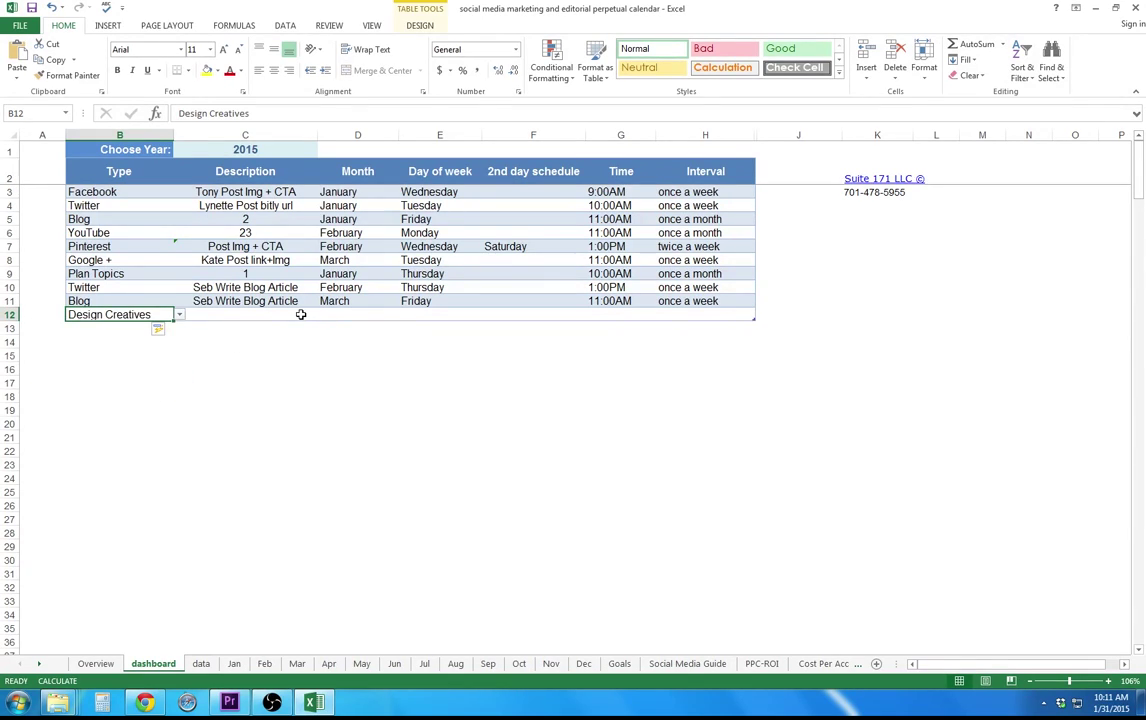
# - Set the Design Creatives row's interval to once a month and its description to 2
pyautogui.click(680, 313)
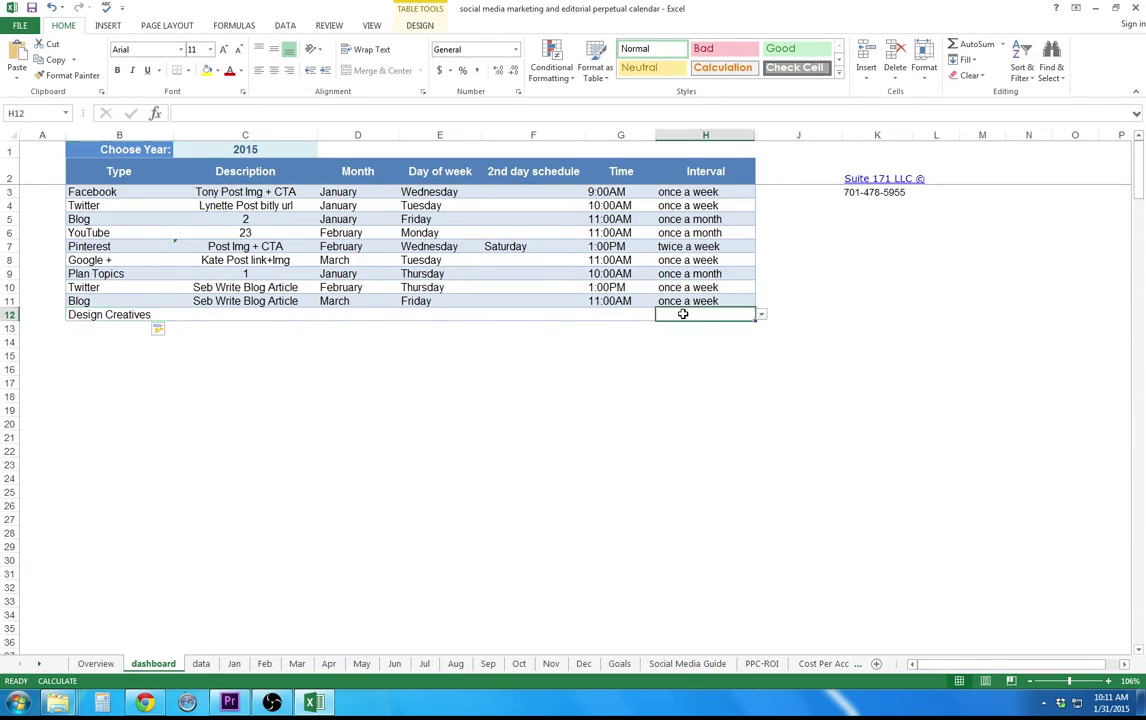
pyautogui.click(761, 315)
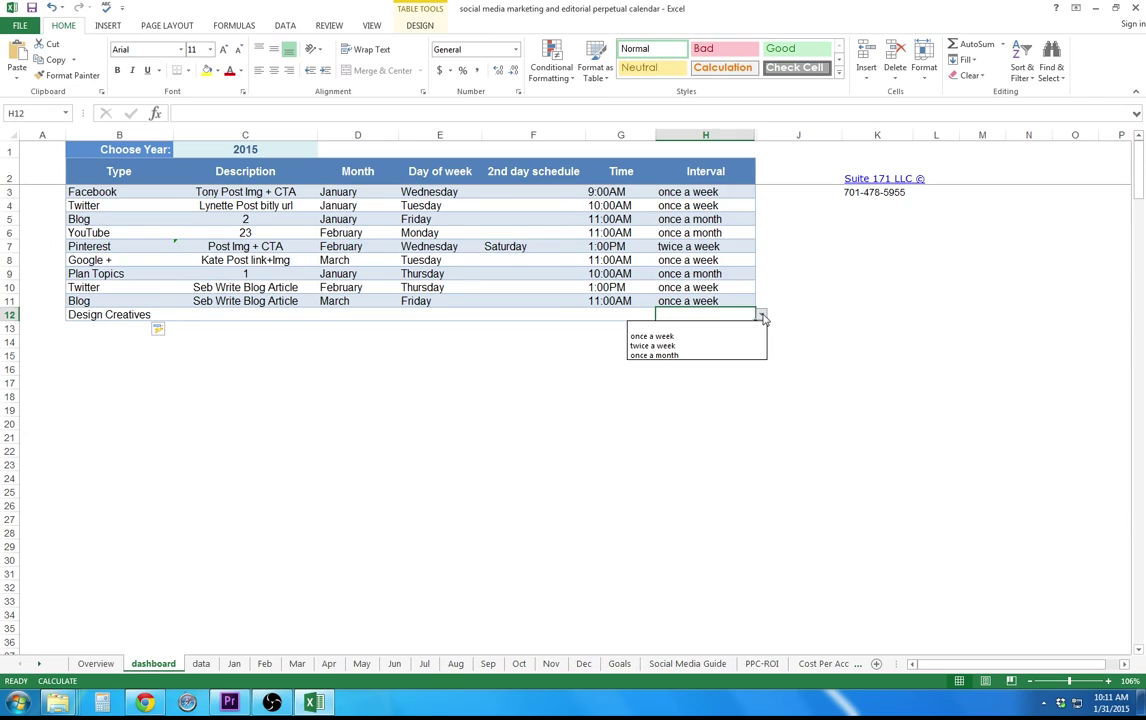
pyautogui.click(671, 357)
pyautogui.click(270, 314)
pyautogui.click(324, 318)
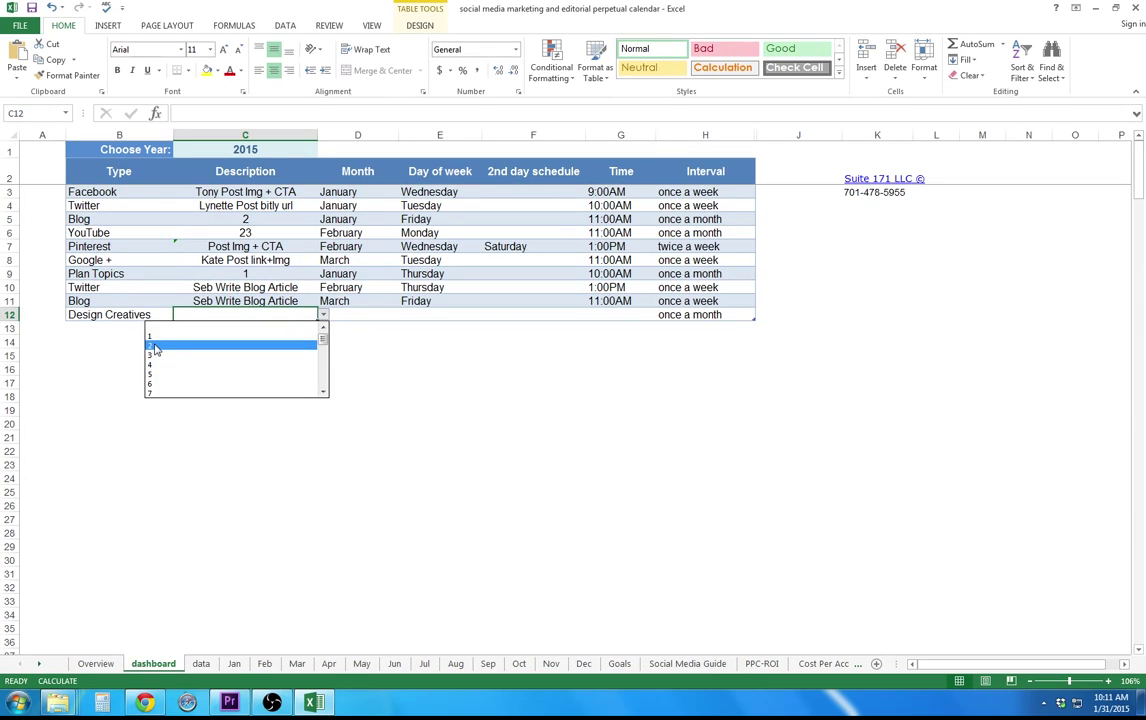
pyautogui.click(250, 347)
# - Set the Design Creatives row's month to March and its day of week to Monday
pyautogui.click(355, 314)
pyautogui.click(403, 315)
pyautogui.click(324, 356)
pyautogui.click(476, 315)
pyautogui.click(487, 315)
pyautogui.click(430, 328)
# - Set the Design Creatives row's time to 9:00AM and show the March calendar
pyautogui.click(607, 314)
pyautogui.click(660, 315)
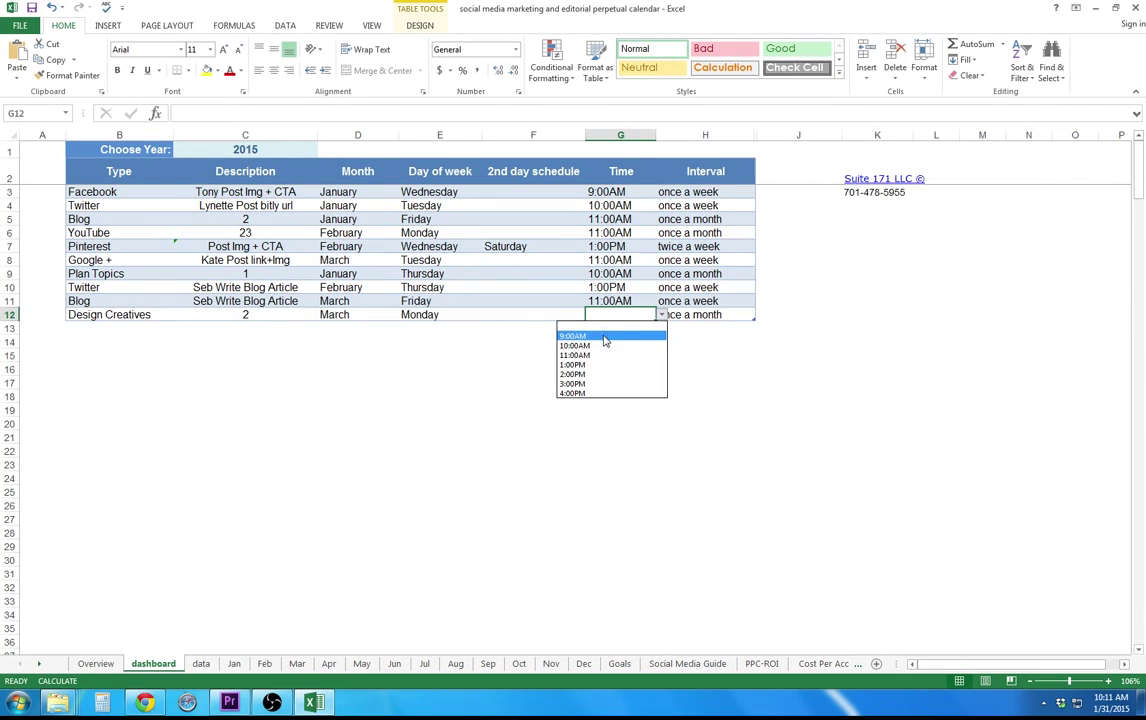
pyautogui.click(578, 340)
pyautogui.click(622, 341)
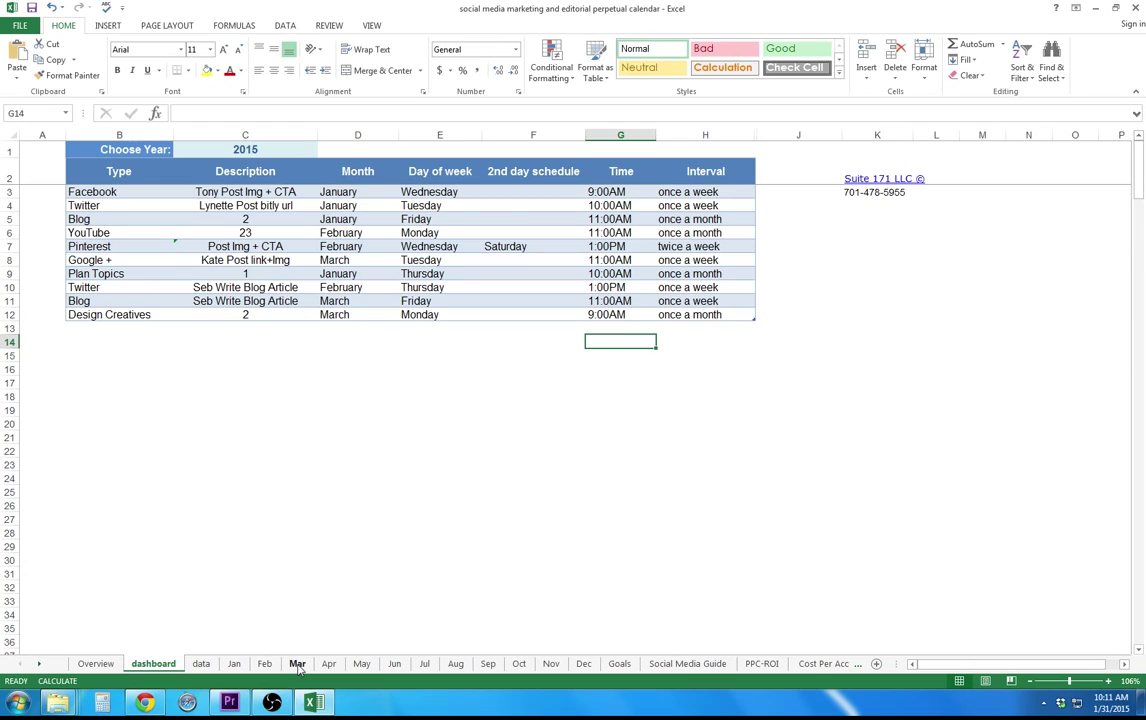
pyautogui.click(297, 664)
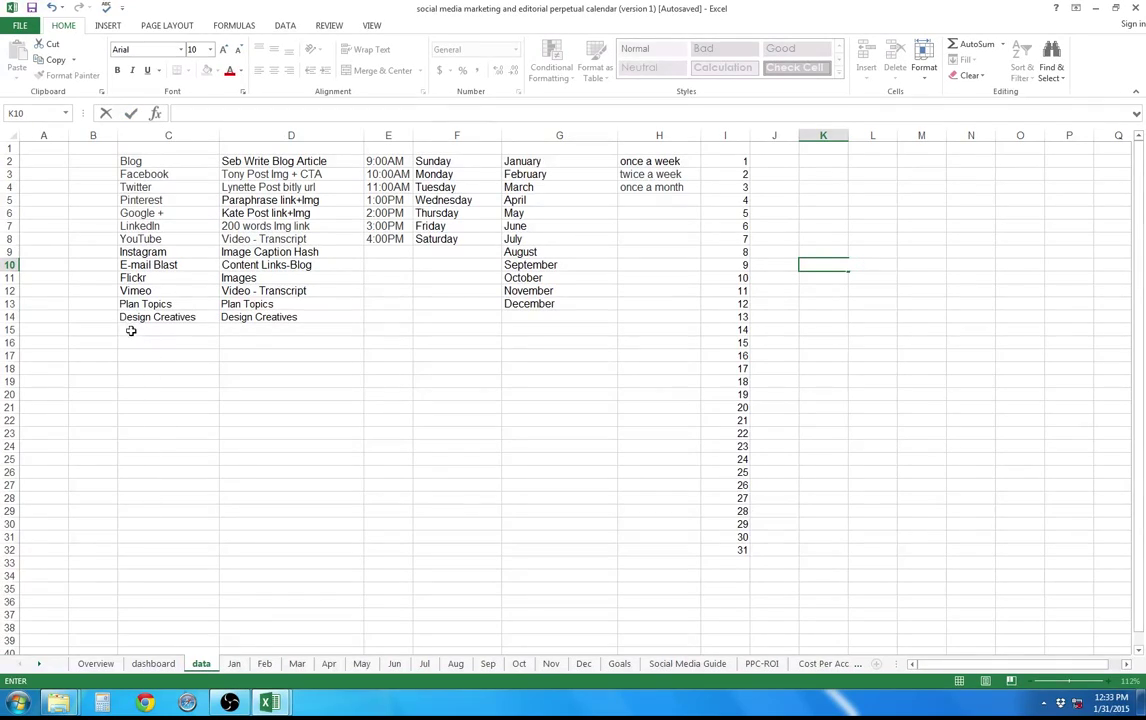
# - Add PPC to the type list on the data sheet with the description Start Cpgn beside it
pyautogui.click(130, 330)
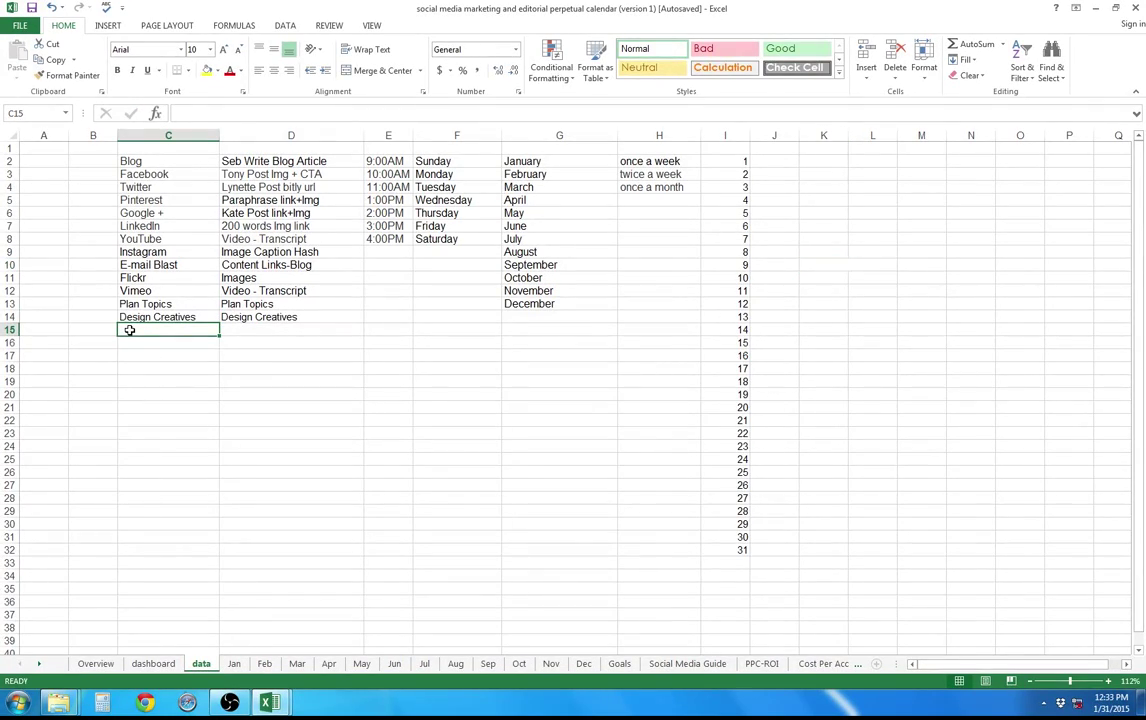
pyautogui.write('PPC')
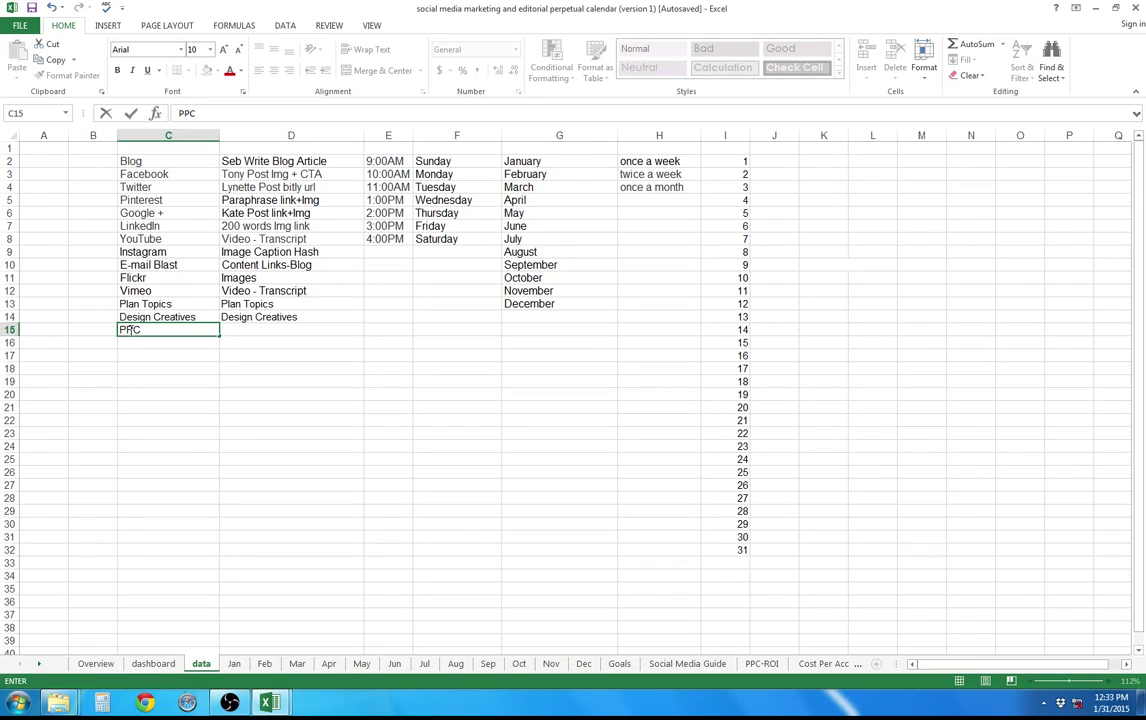
pyautogui.press('Tab')
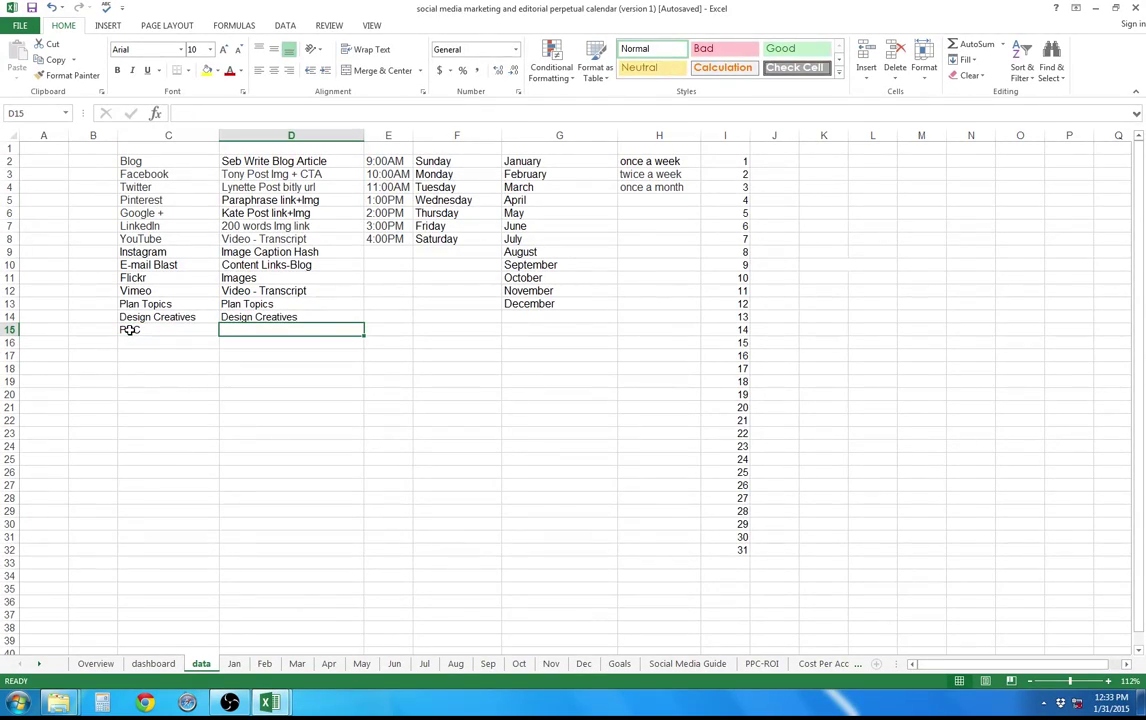
pyautogui.write('s')
pyautogui.press('BackSpace')
pyautogui.write('Start')
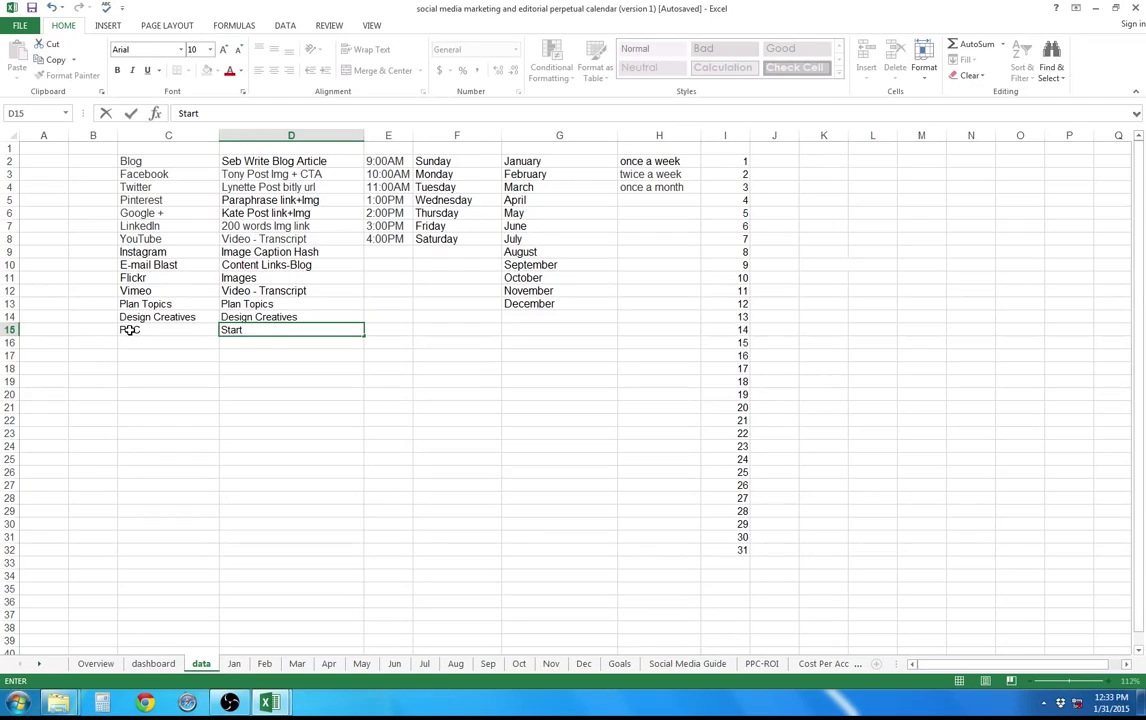
pyautogui.write(' Cpgn')
pyautogui.press('Return')
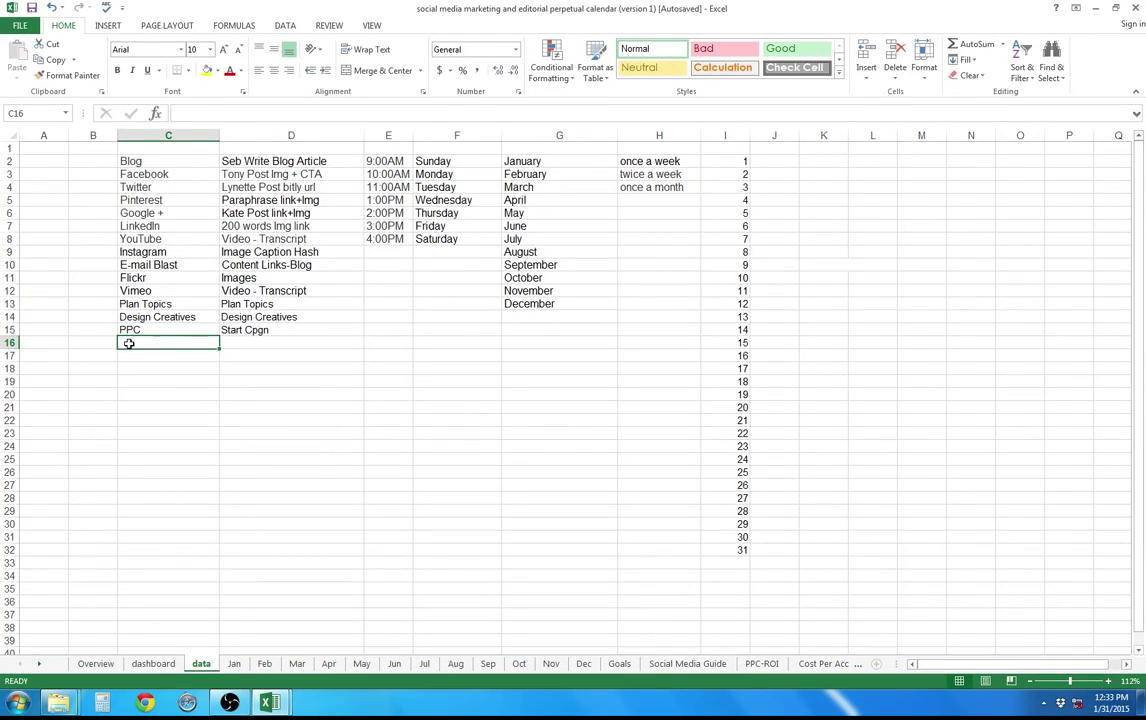
# - Add Tradeshow below PPC in the data sheet's type list with the description pdf
pyautogui.write('T')
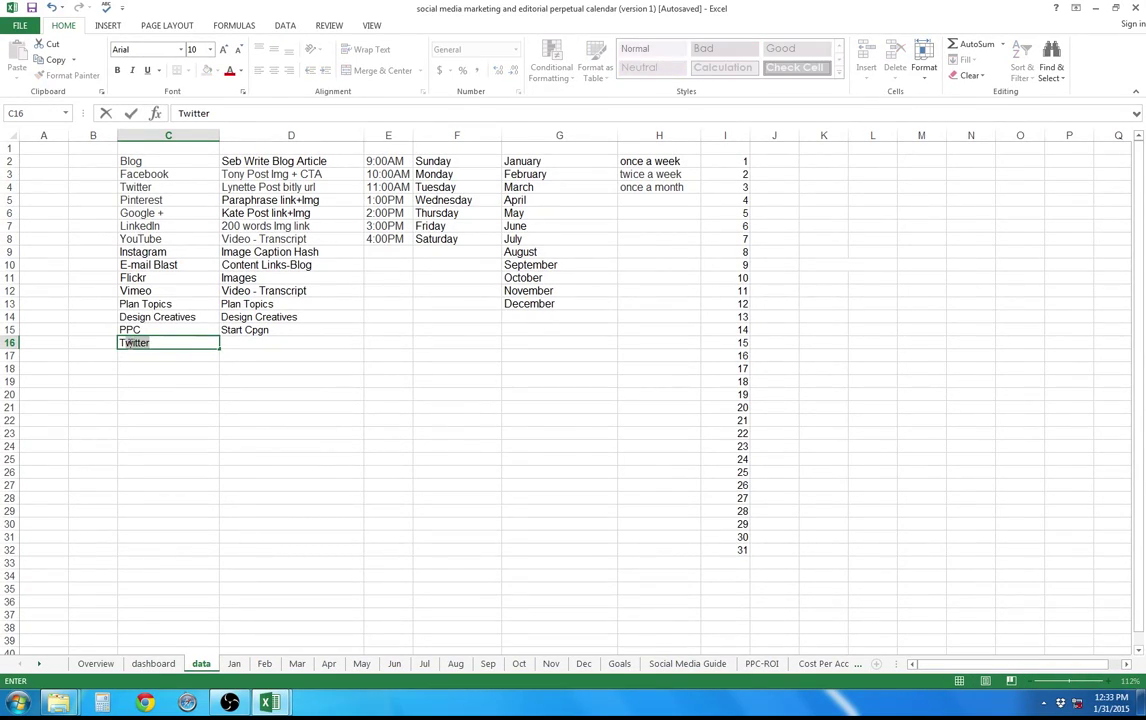
pyautogui.write('radeshow')
pyautogui.press('Tab')
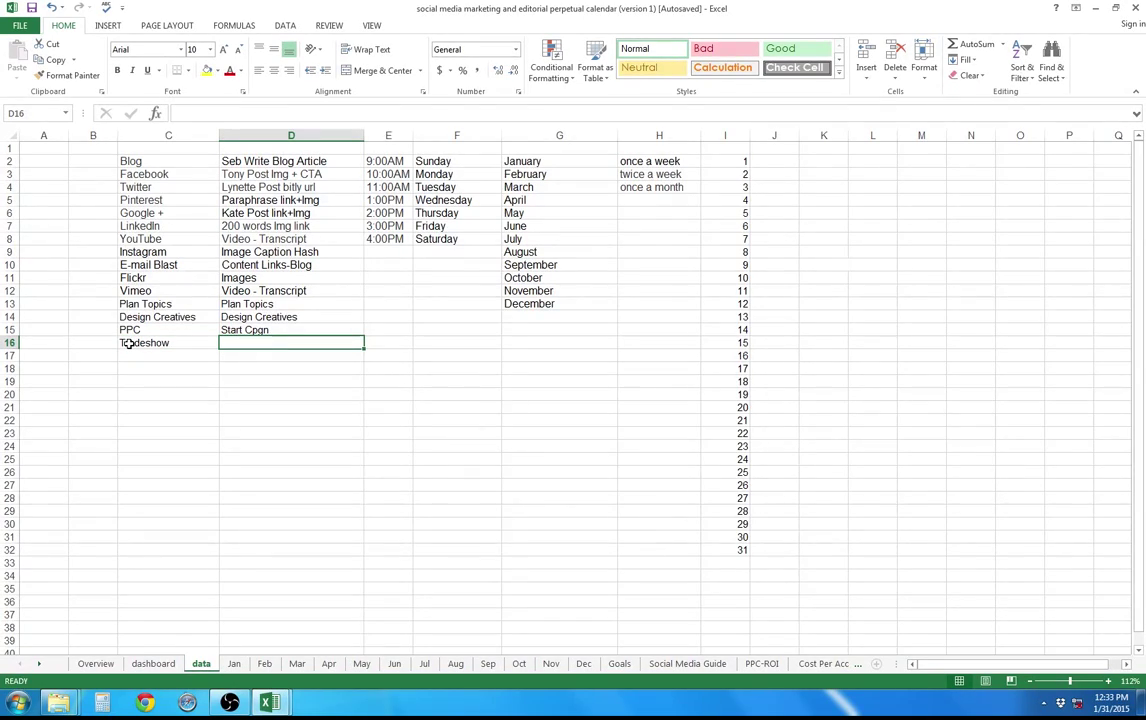
pyautogui.write('pdf')
pyautogui.press('Return')
# - On the dashboard sheet, insert a cell below the last Twitter row in the Type column and set its type to PPC
pyautogui.click(153, 663)
pyautogui.click(131, 300)
pyautogui.rightClick(131, 300)
pyautogui.click(179, 393)
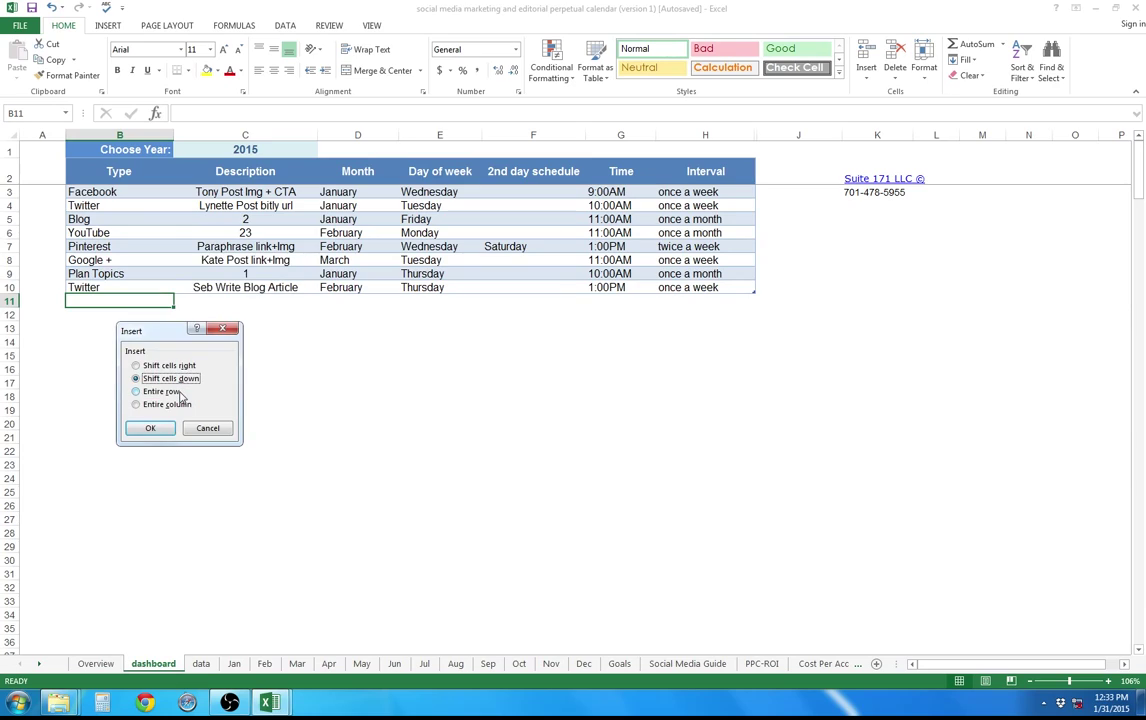
pyautogui.click(148, 428)
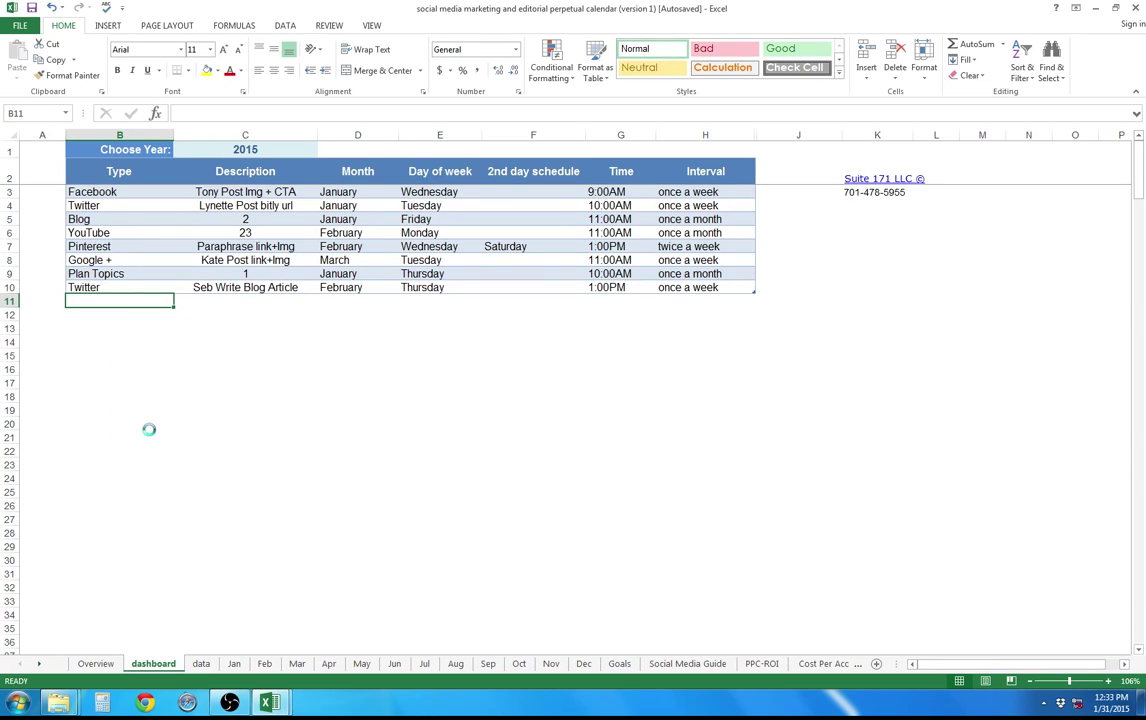
pyautogui.click(180, 301)
pyautogui.scroll(-3, 181, 333)
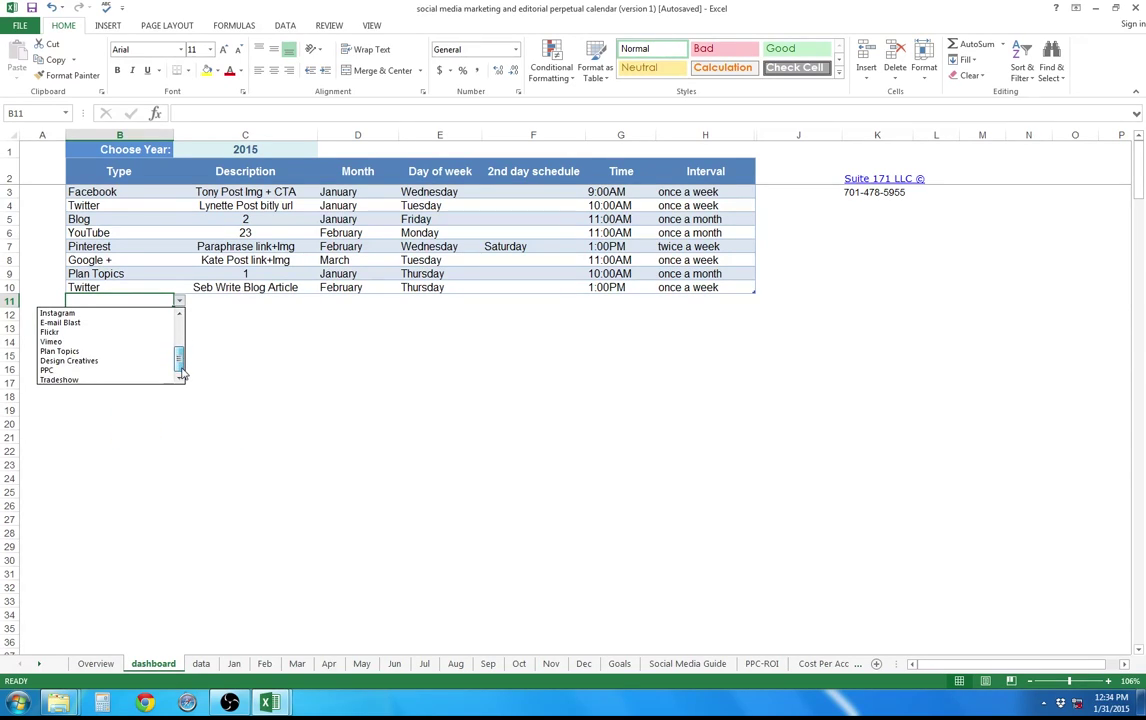
pyautogui.click(65, 370)
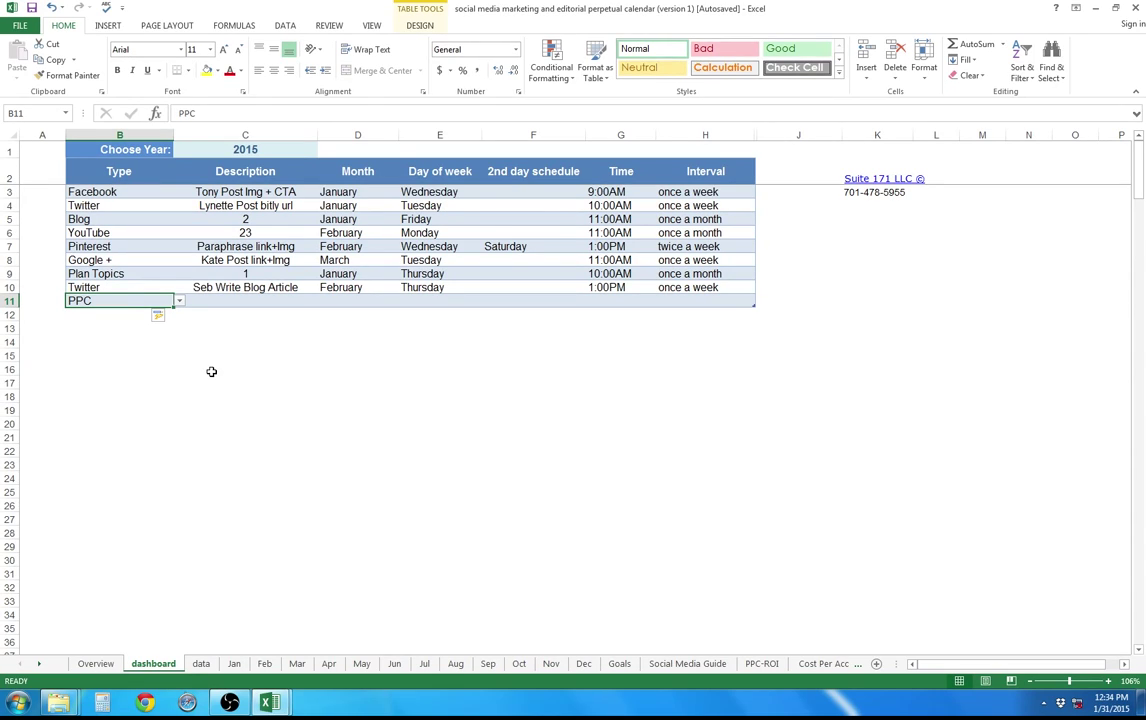
# - Set the PPC row's interval to once a month and its description to 1
pyautogui.click(750, 301)
pyautogui.click(762, 302)
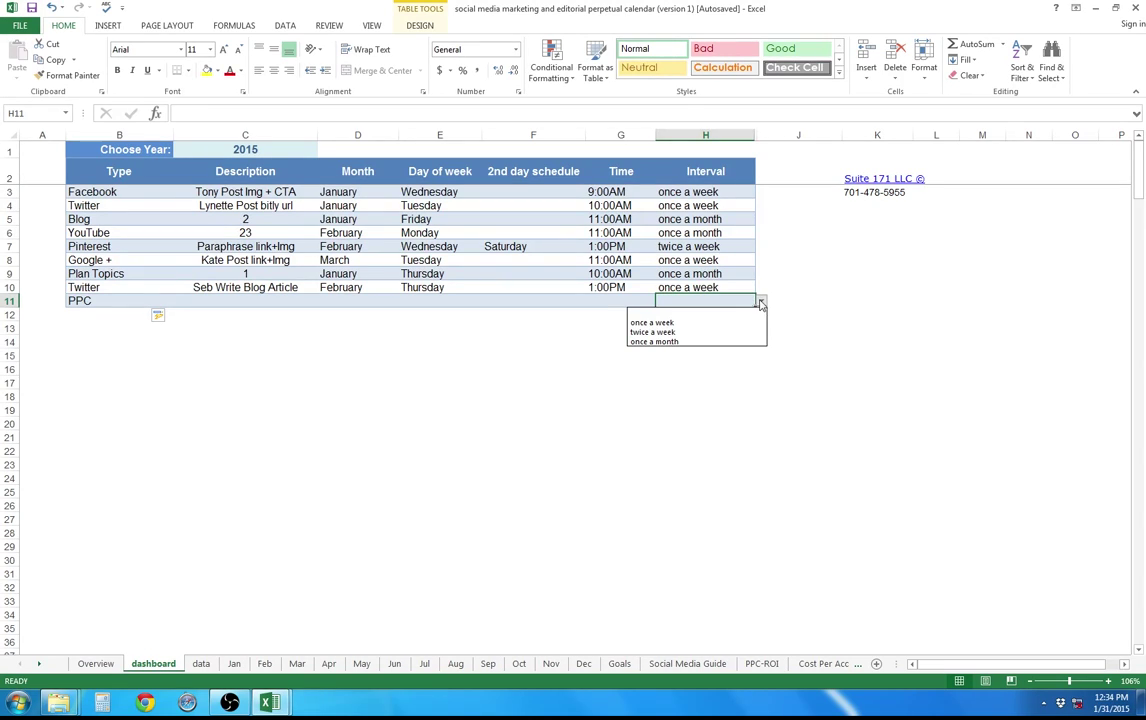
pyautogui.click(660, 342)
pyautogui.click(290, 301)
pyautogui.click(322, 301)
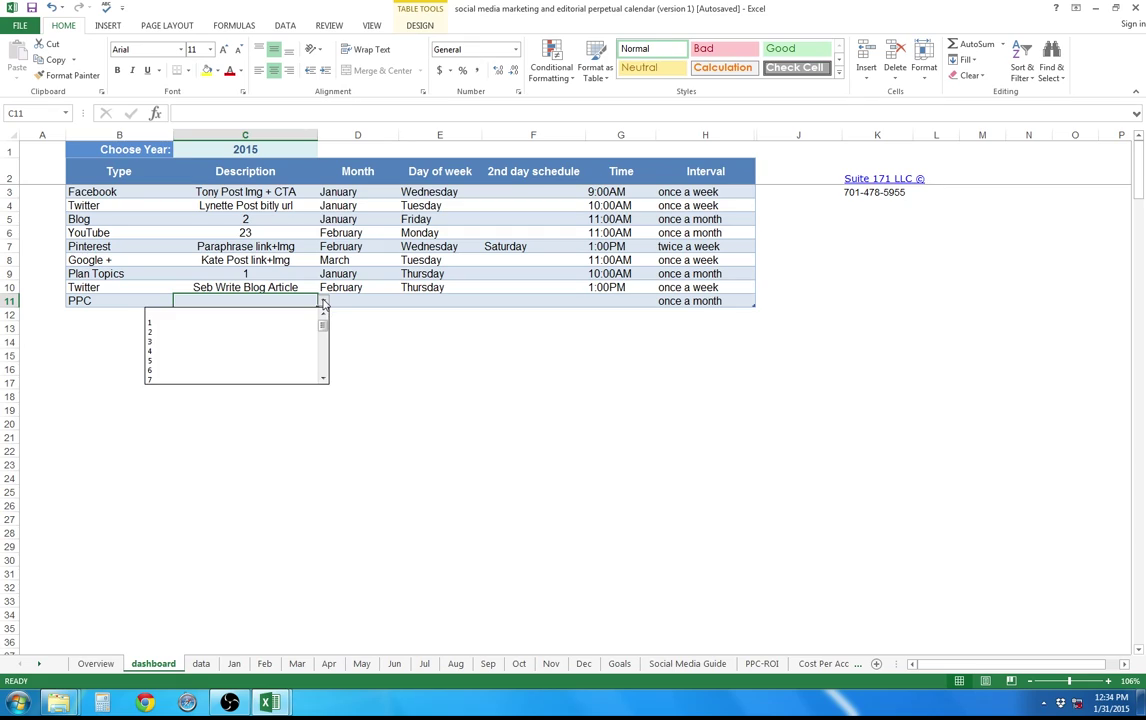
pyautogui.click(155, 323)
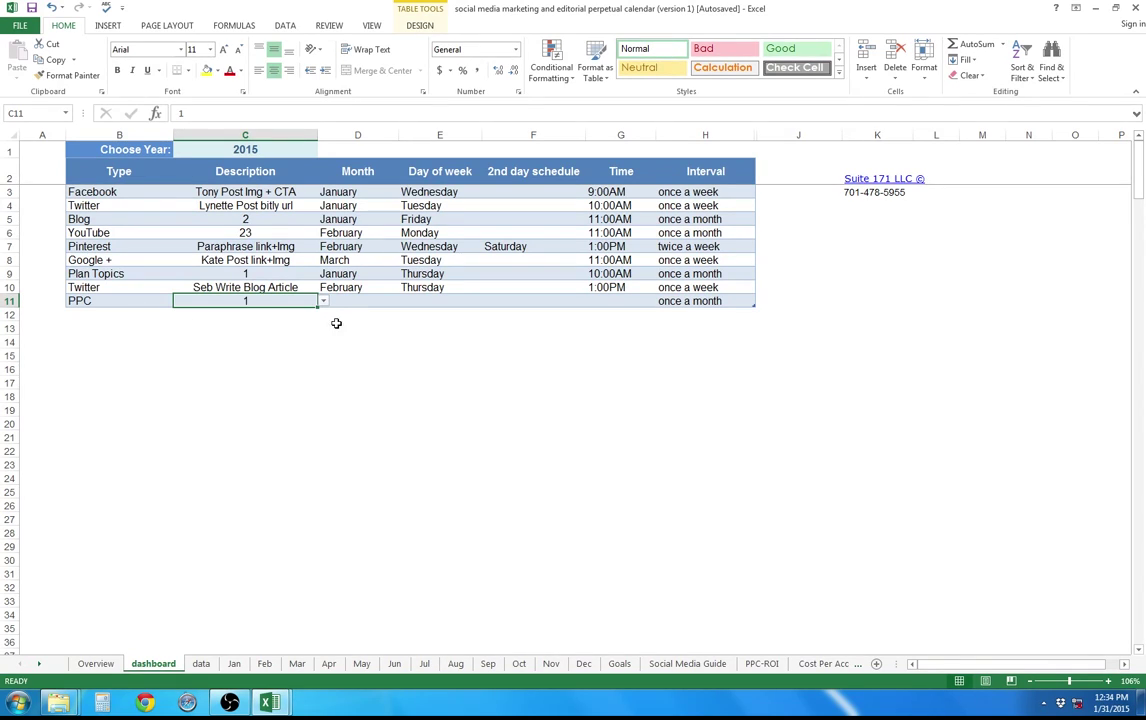
# - Set the PPC row's month to May and its time to 9:00AM
pyautogui.click(365, 301)
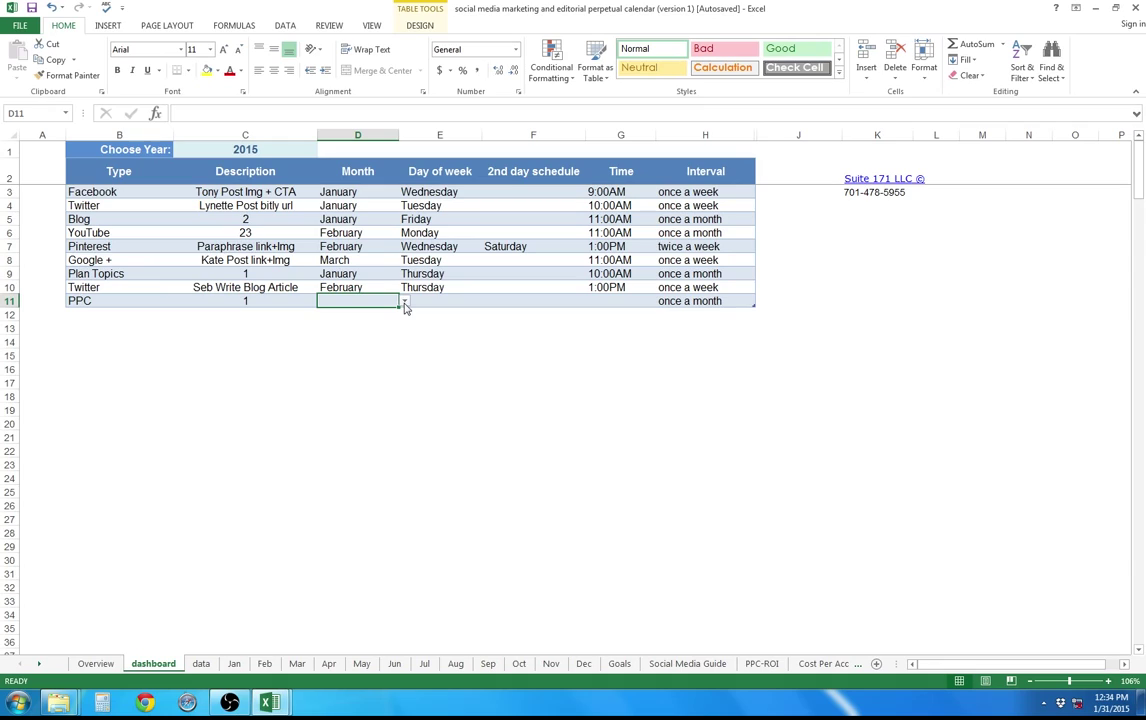
pyautogui.click(405, 304)
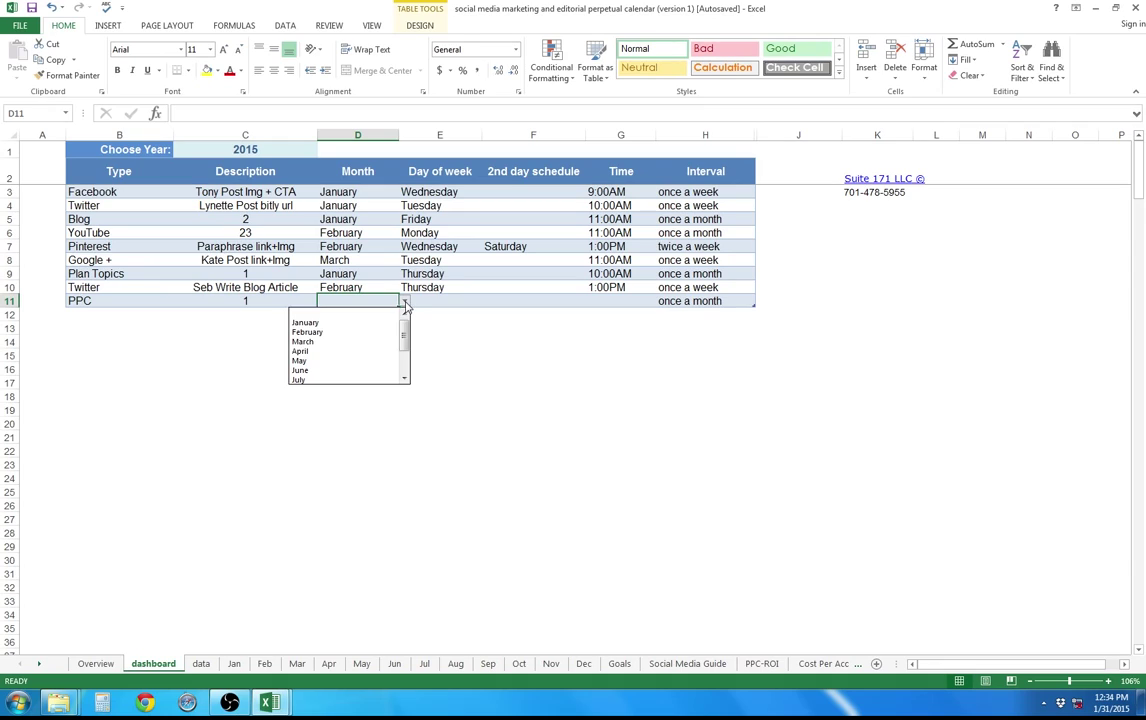
pyautogui.click(306, 362)
pyautogui.hotkey('ctrl', 'a')
pyautogui.click(624, 302)
pyautogui.click(661, 301)
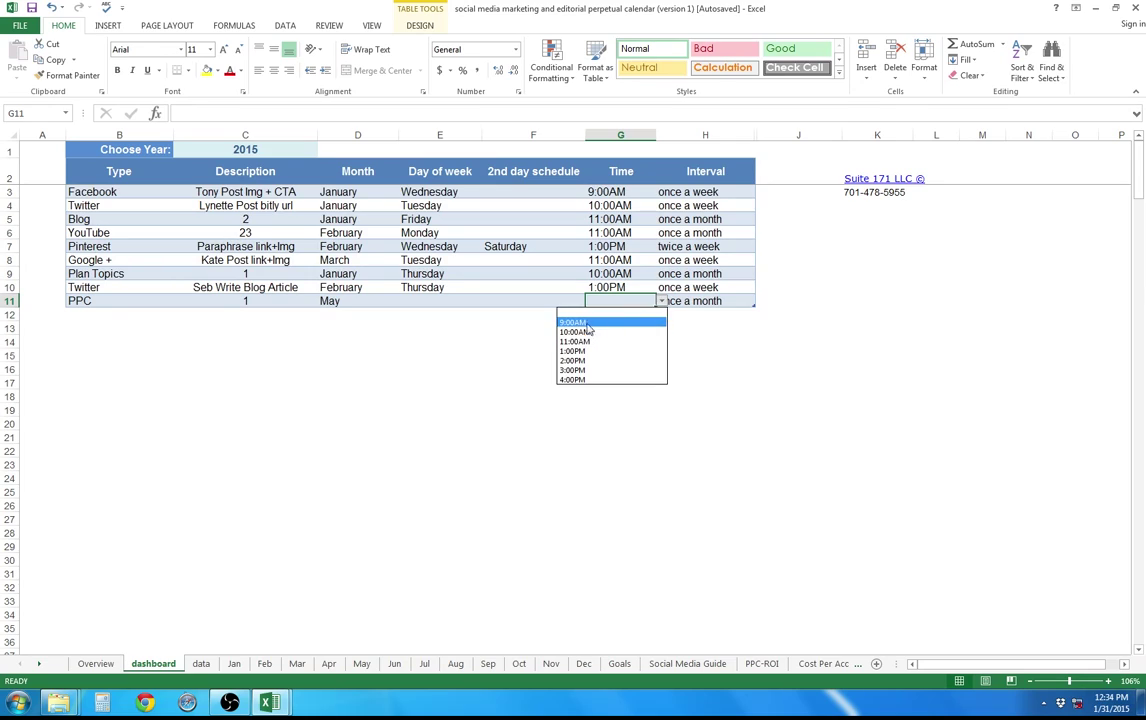
pyautogui.click(574, 322)
# - Set the PPC row's day of week to Friday and show the May calendar
pyautogui.click(473, 301)
pyautogui.click(487, 301)
pyautogui.click(468, 314)
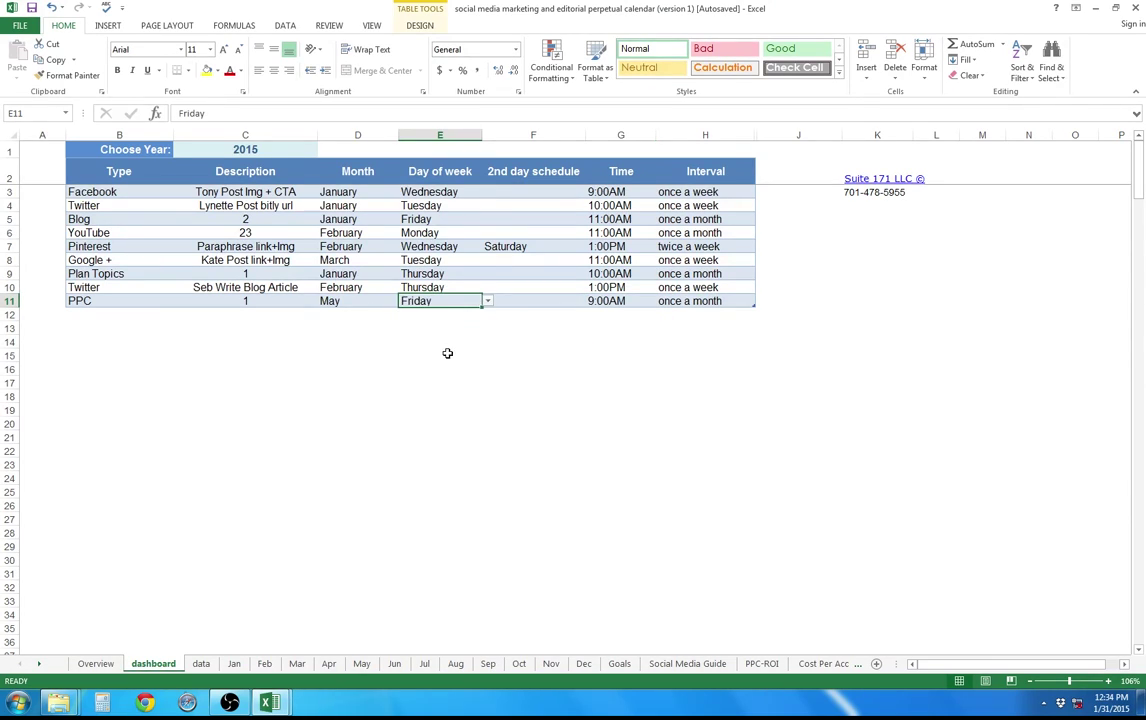
pyautogui.click(361, 663)
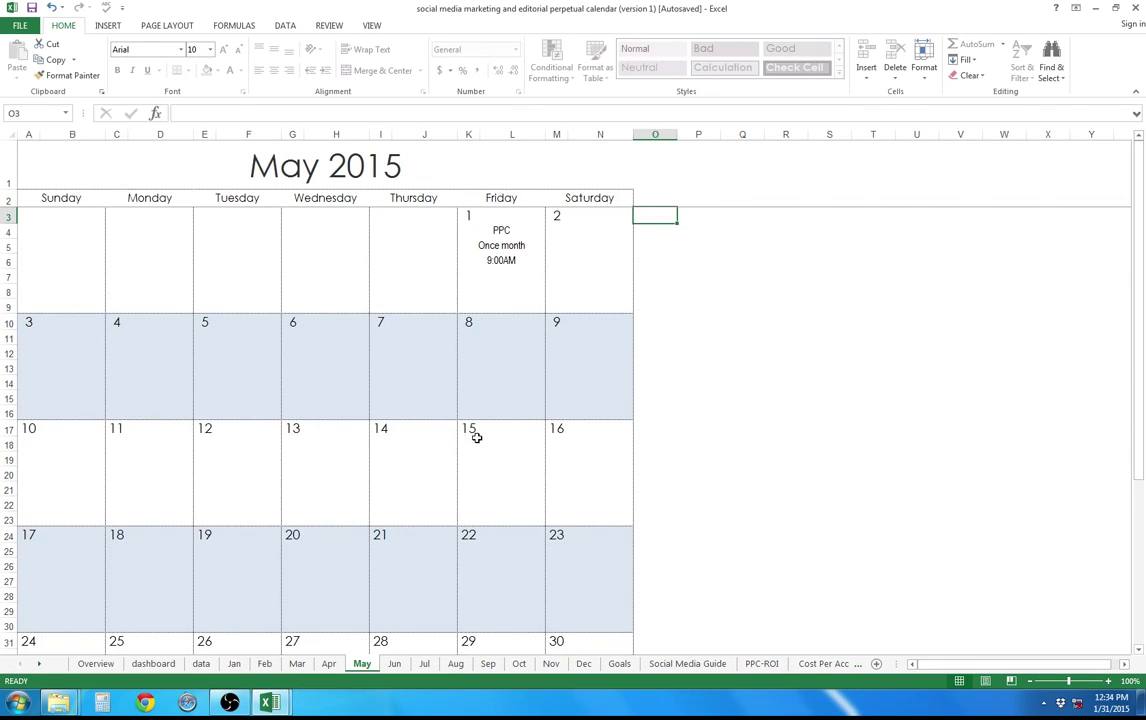
# - Back on the dashboard sheet, insert a cell below the PPC row in the Type column and set its type to Tradeshow
pyautogui.click(154, 664)
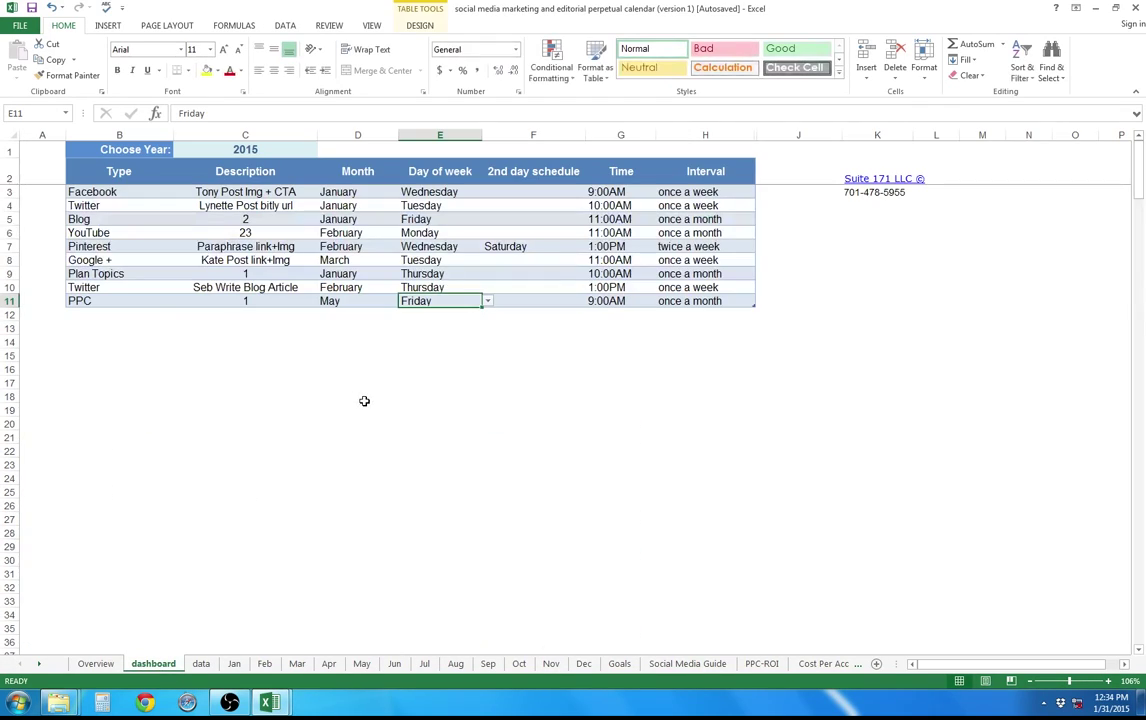
pyautogui.click(83, 312)
pyautogui.rightClick(83, 312)
pyautogui.click(115, 410)
pyautogui.click(75, 407)
pyautogui.click(89, 444)
pyautogui.click(179, 315)
pyautogui.scroll(-3, 179, 347)
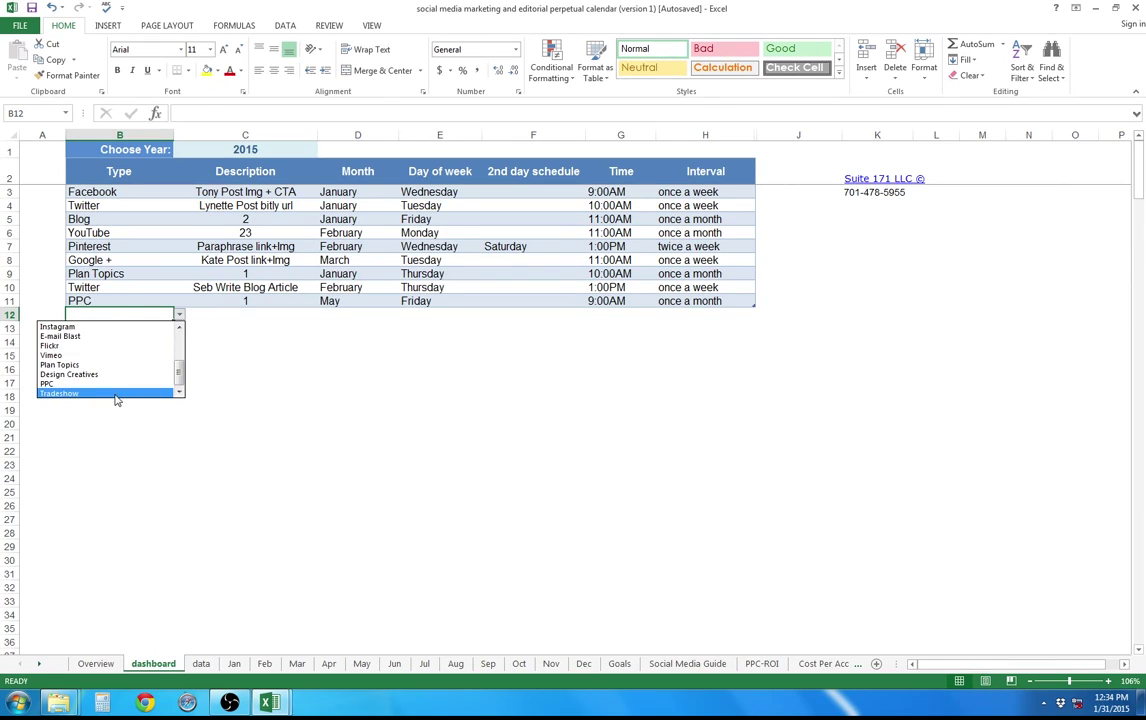
pyautogui.click(60, 391)
# - Set the Tradeshow row's interval to once a month and its description to 1, dismissing the Windows color scheme prompt
pyautogui.click(690, 314)
pyautogui.click(761, 316)
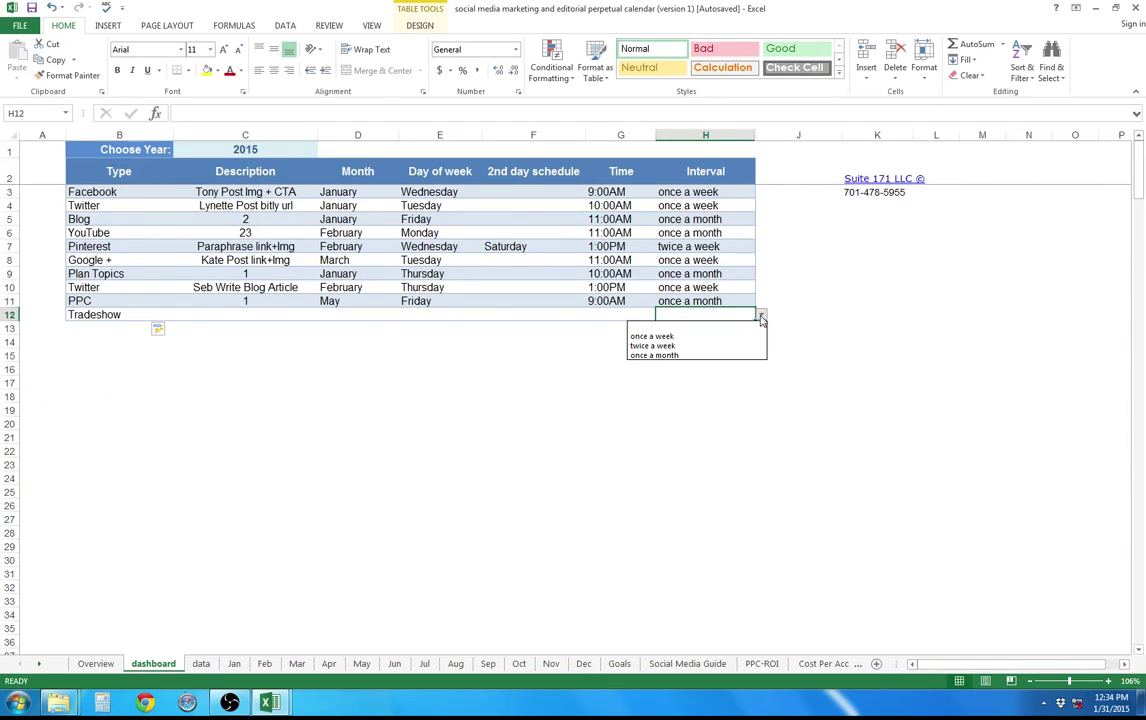
pyautogui.click(679, 356)
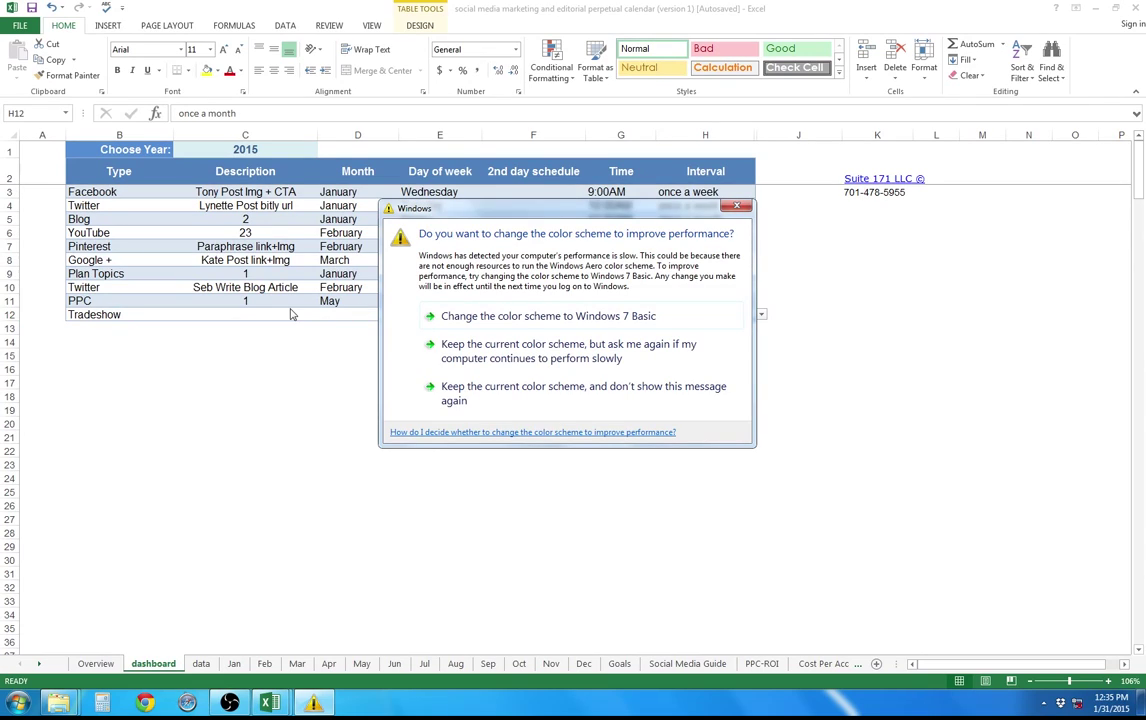
pyautogui.click(737, 207)
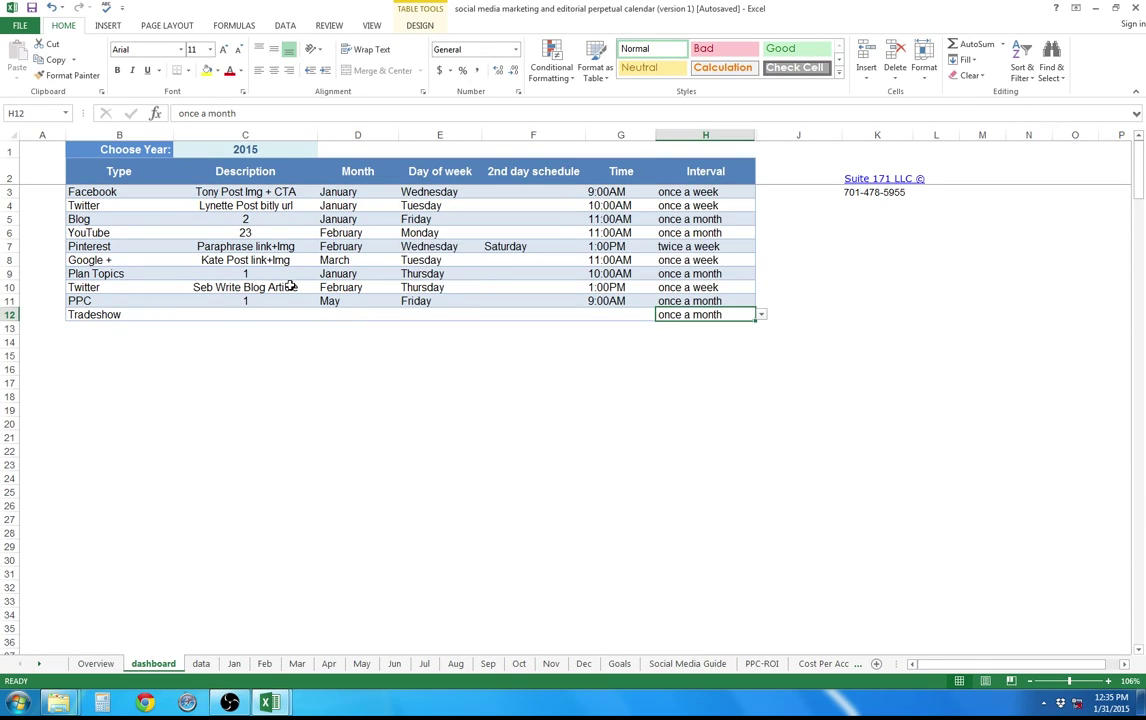
pyautogui.click(250, 315)
pyautogui.click(323, 316)
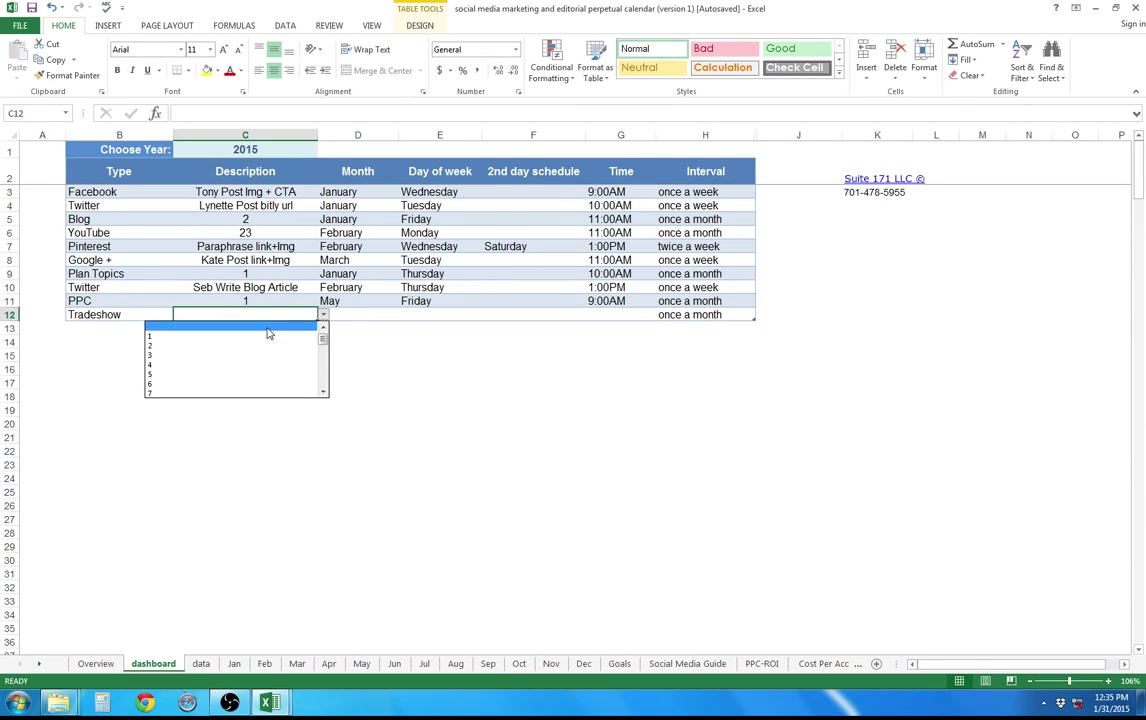
pyautogui.click(210, 341)
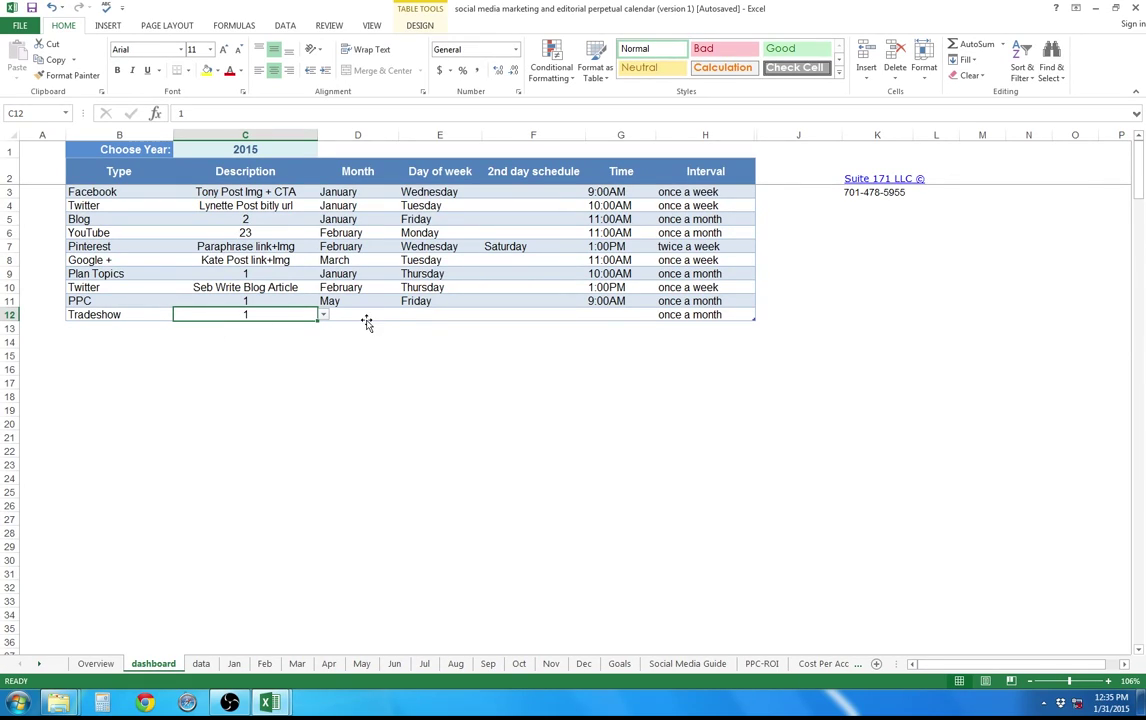
# - Set the Tradeshow row's month to April and its time to 2:00PM
pyautogui.click(372, 316)
pyautogui.click(405, 318)
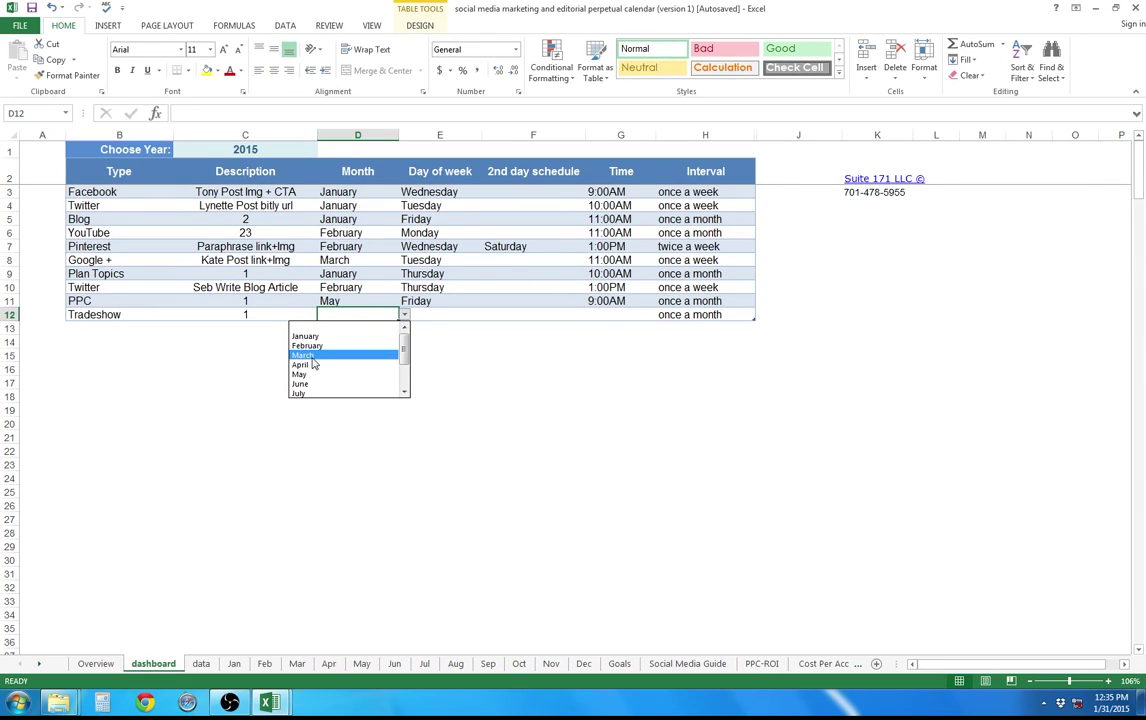
pyautogui.click(330, 361)
pyautogui.click(441, 317)
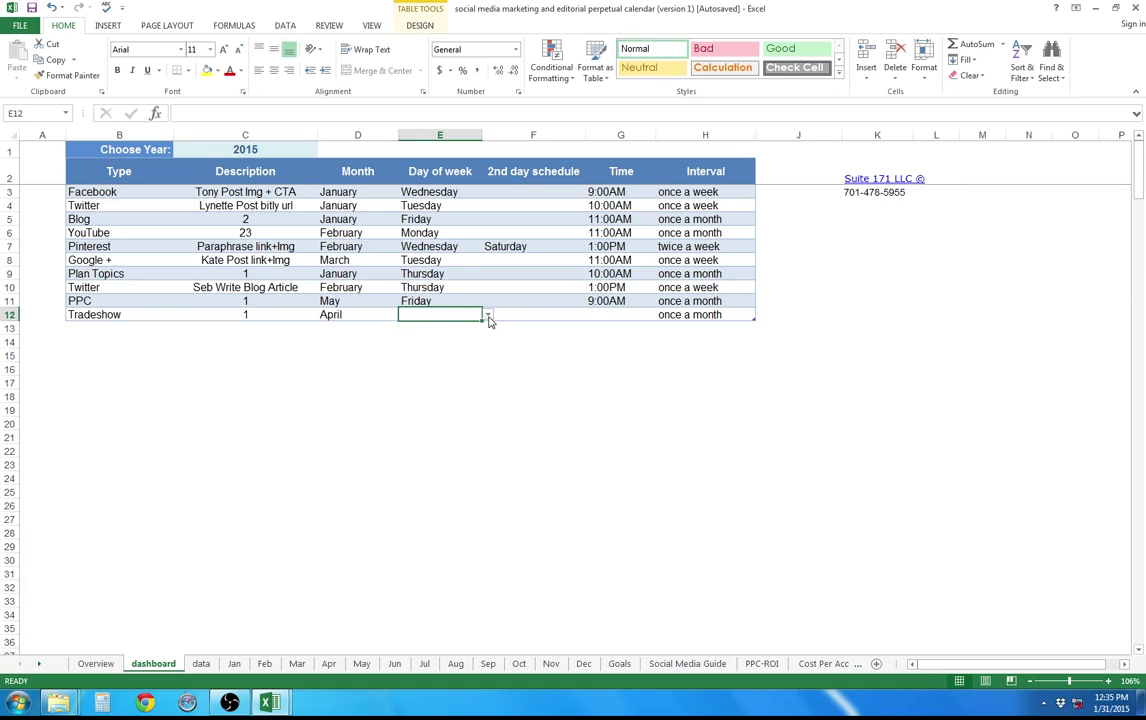
pyautogui.click(622, 314)
pyautogui.click(661, 315)
pyautogui.click(590, 374)
# - Set the Tradeshow row's day of week to Wednesday and show the April calendar
pyautogui.click(452, 316)
pyautogui.click(487, 315)
pyautogui.click(435, 327)
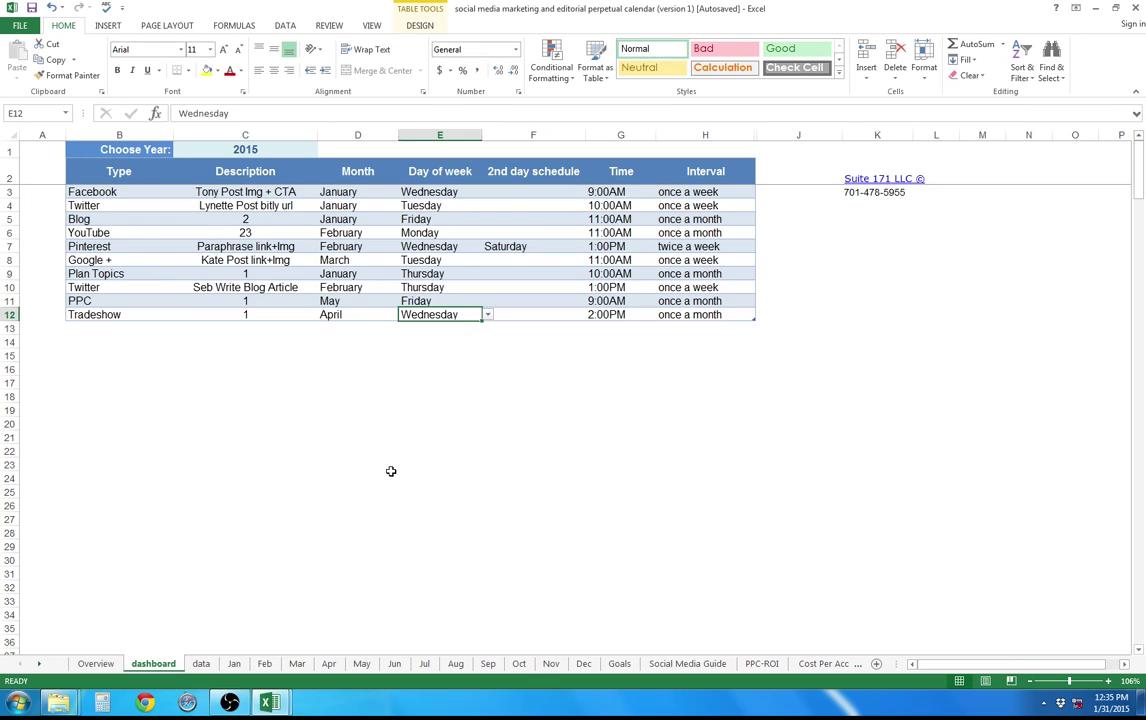
pyautogui.click(329, 663)
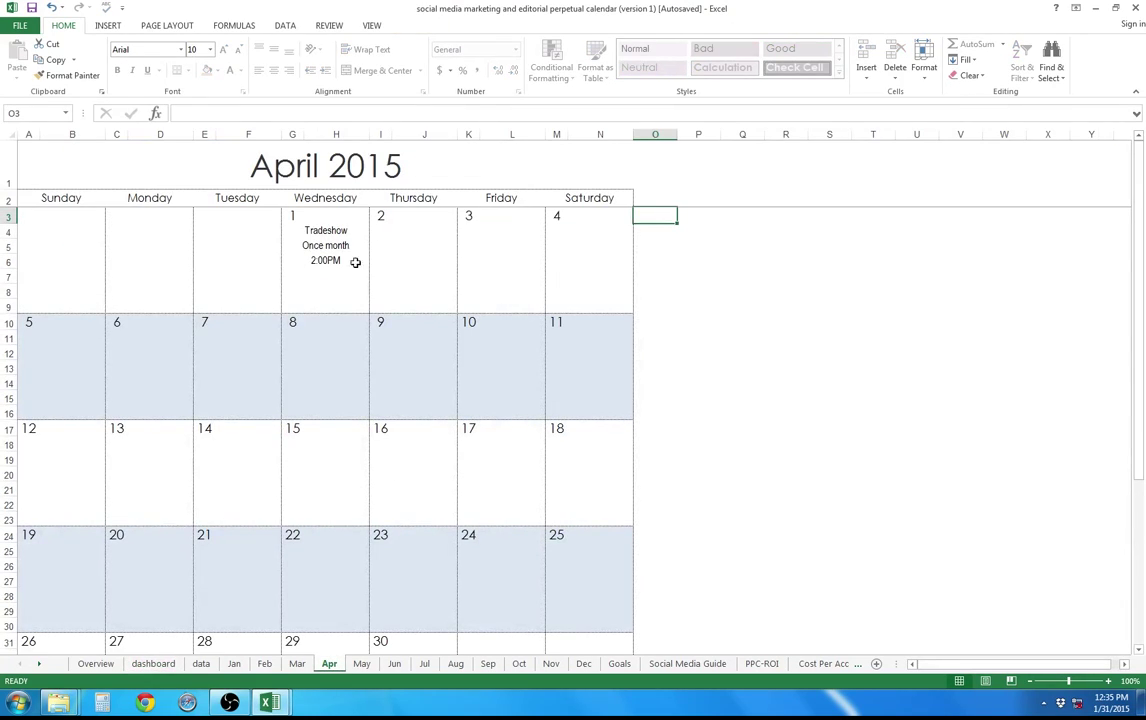